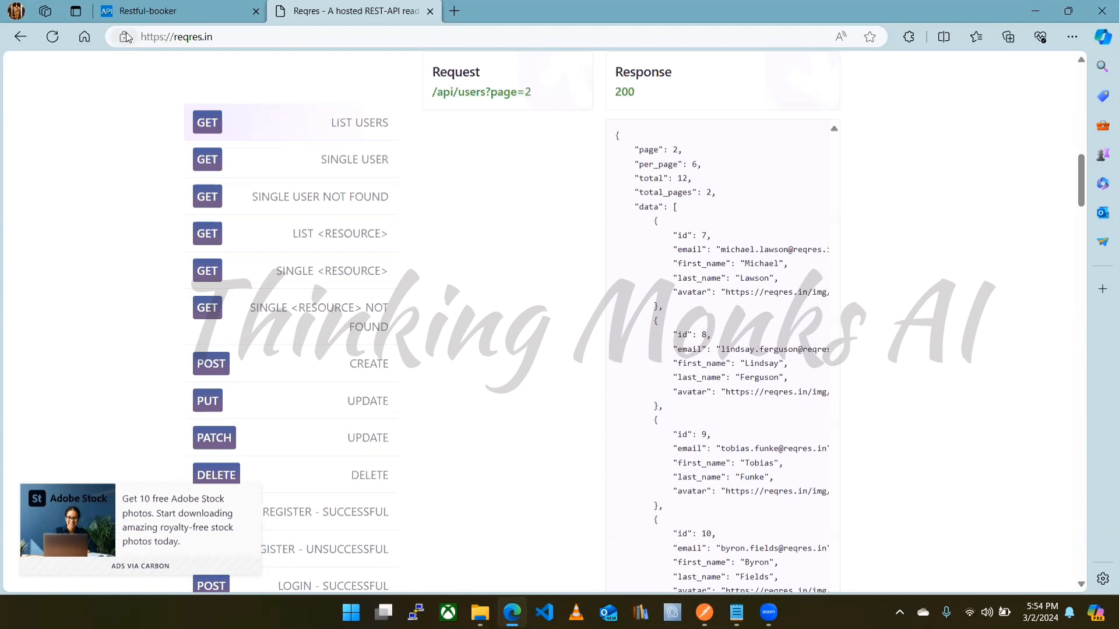
Switch to the restful-booker API documentation and look over the Auth CreateToken request and response sections
{"action": "left_click", "coordinate": [161, 14]}
{"action": "scroll", "coordinate": [286, 240], "scroll_direction": "up", "scroll_amount": 4}
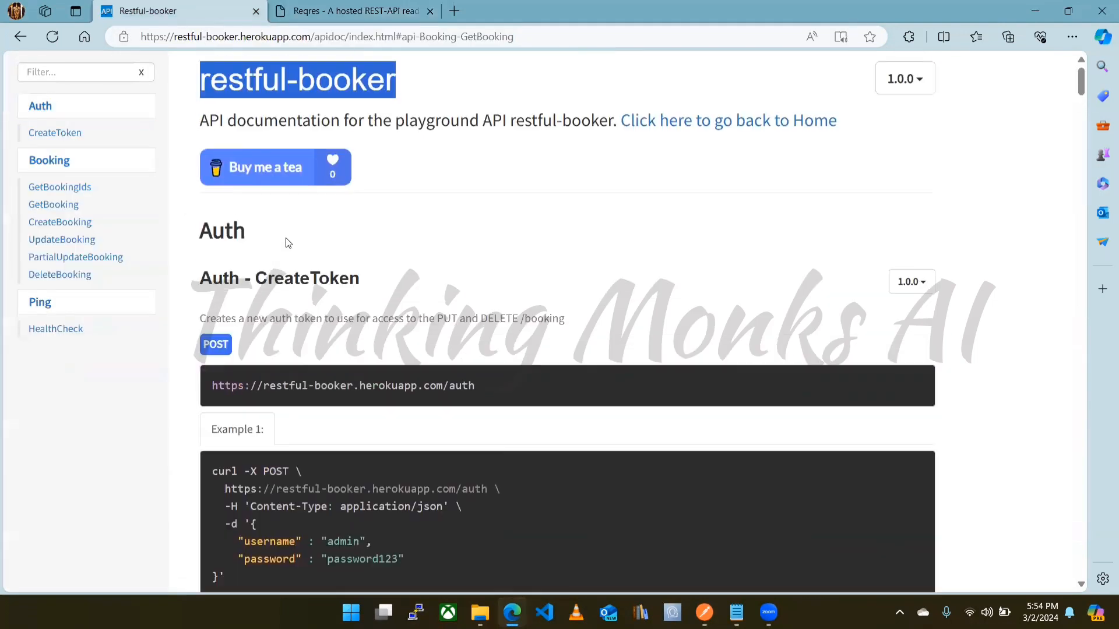
{"action": "left_click", "coordinate": [411, 337]}
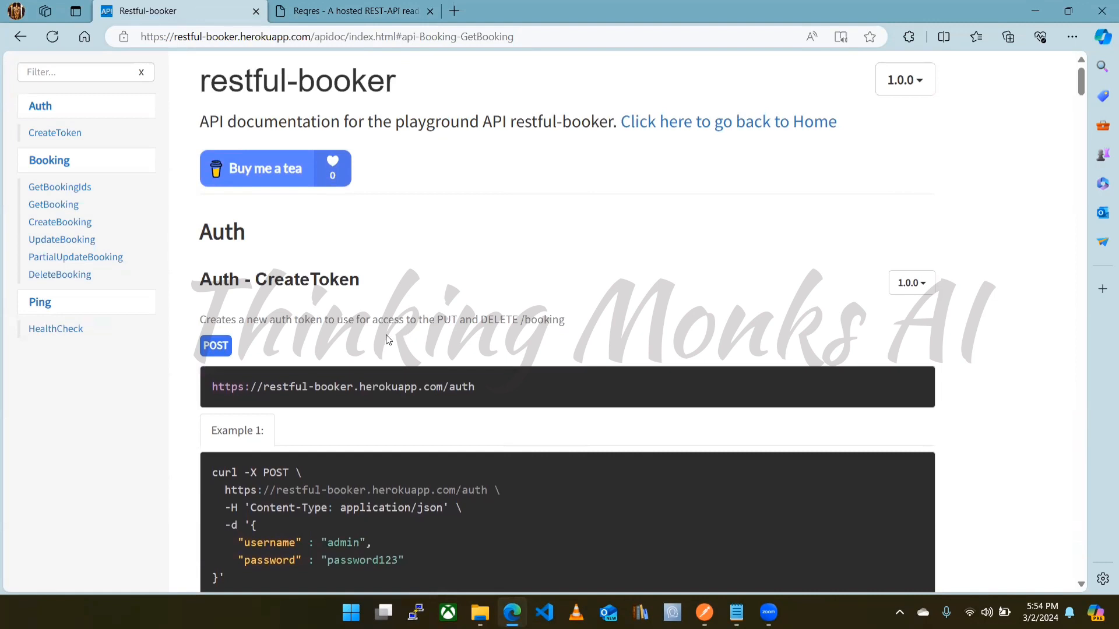
{"action": "scroll", "coordinate": [337, 342], "scroll_direction": "down", "scroll_amount": 5}
{"action": "scroll", "coordinate": [305, 353], "scroll_direction": "down", "scroll_amount": 5}
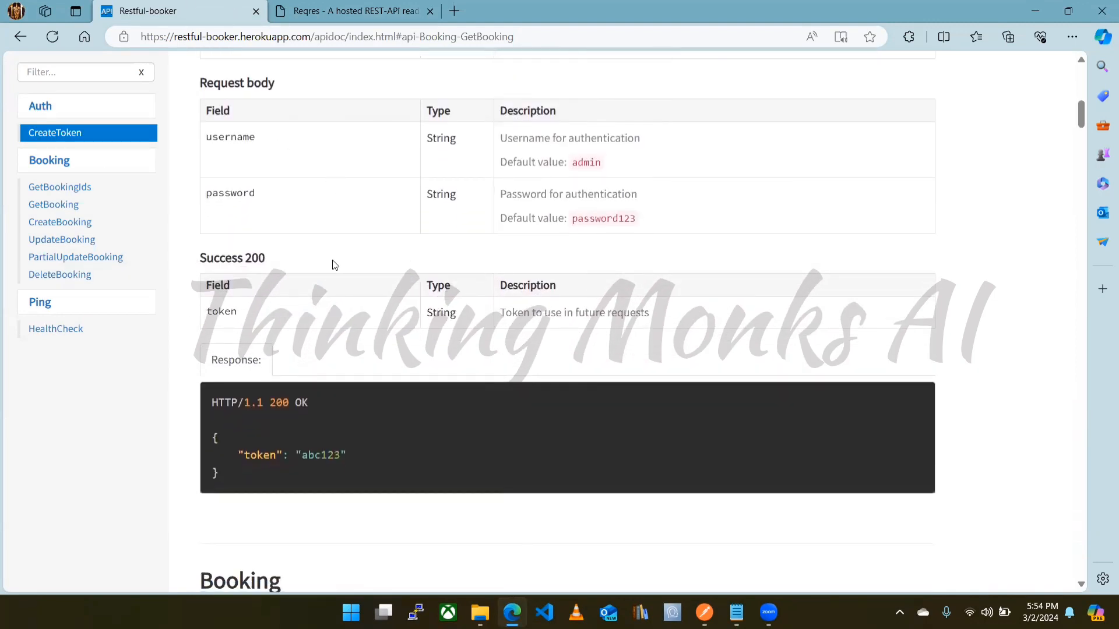
{"action": "key", "text": "ctrl+Tab"}
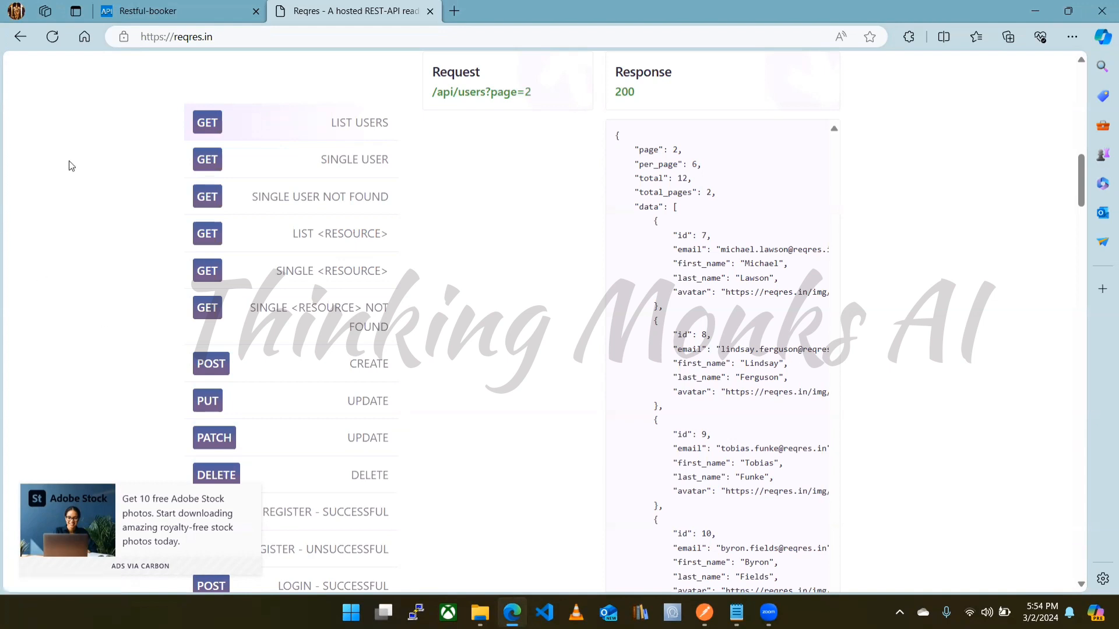
{"action": "left_click", "coordinate": [153, 19]}
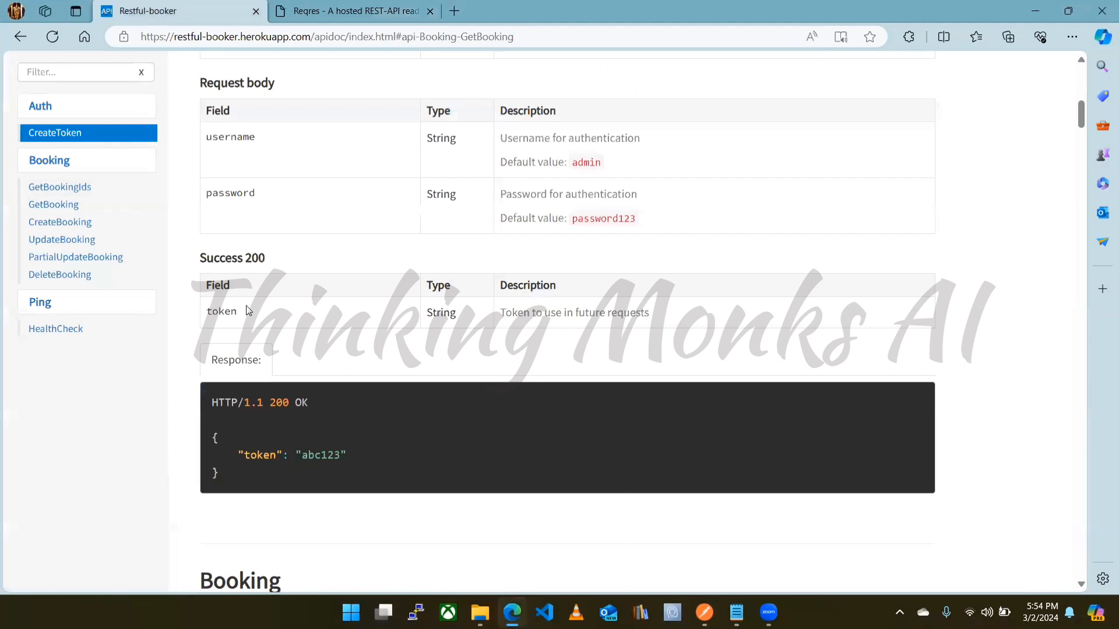
{"action": "scroll", "coordinate": [216, 402], "scroll_direction": "up", "scroll_amount": 7}
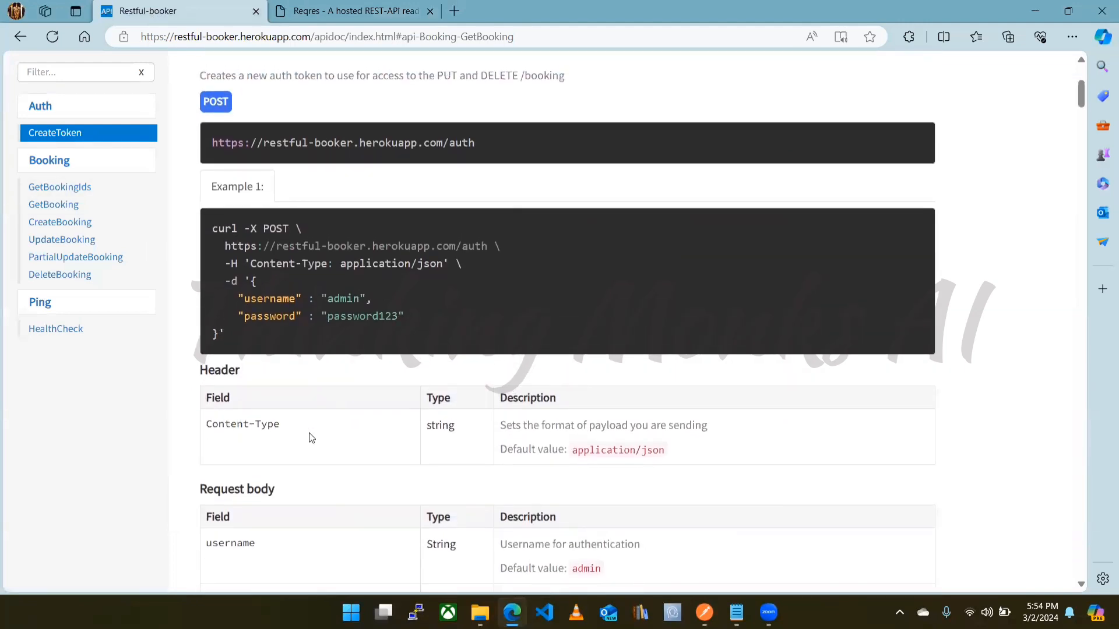
{"action": "scroll", "coordinate": [291, 443], "scroll_direction": "down", "scroll_amount": 3}
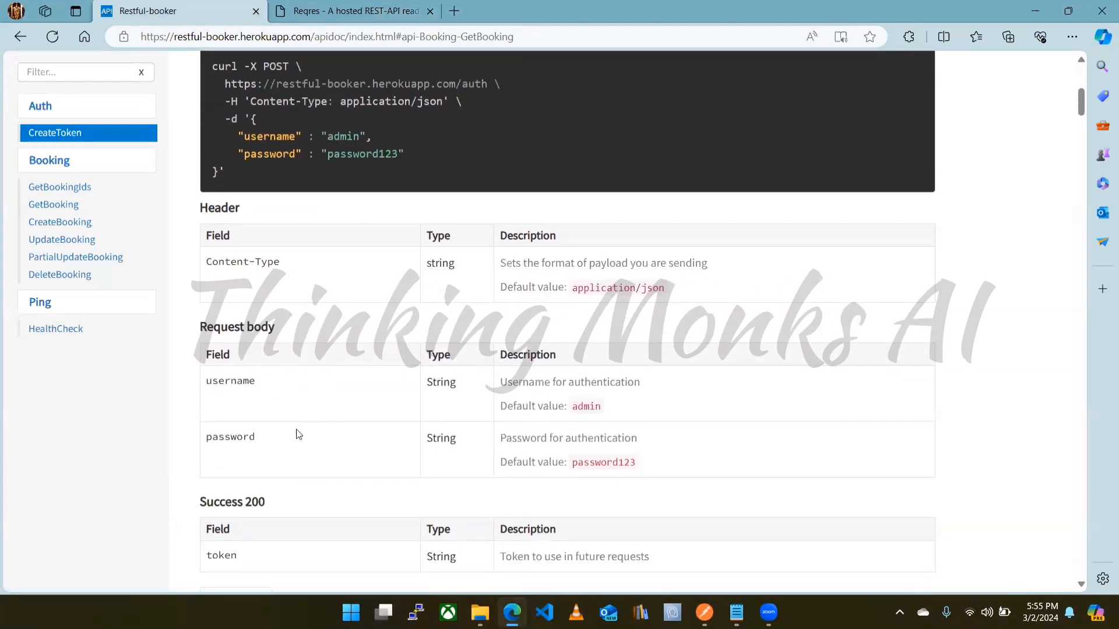
{"action": "scroll", "coordinate": [317, 437], "scroll_direction": "down", "scroll_amount": 6}
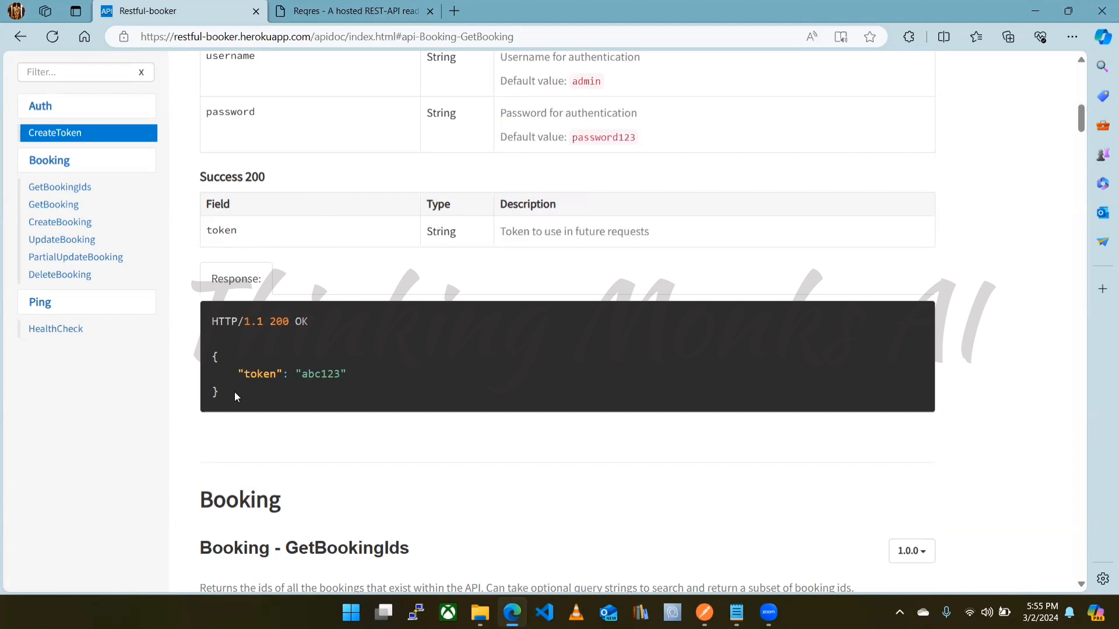
{"action": "scroll", "coordinate": [351, 425], "scroll_direction": "up", "scroll_amount": 15}
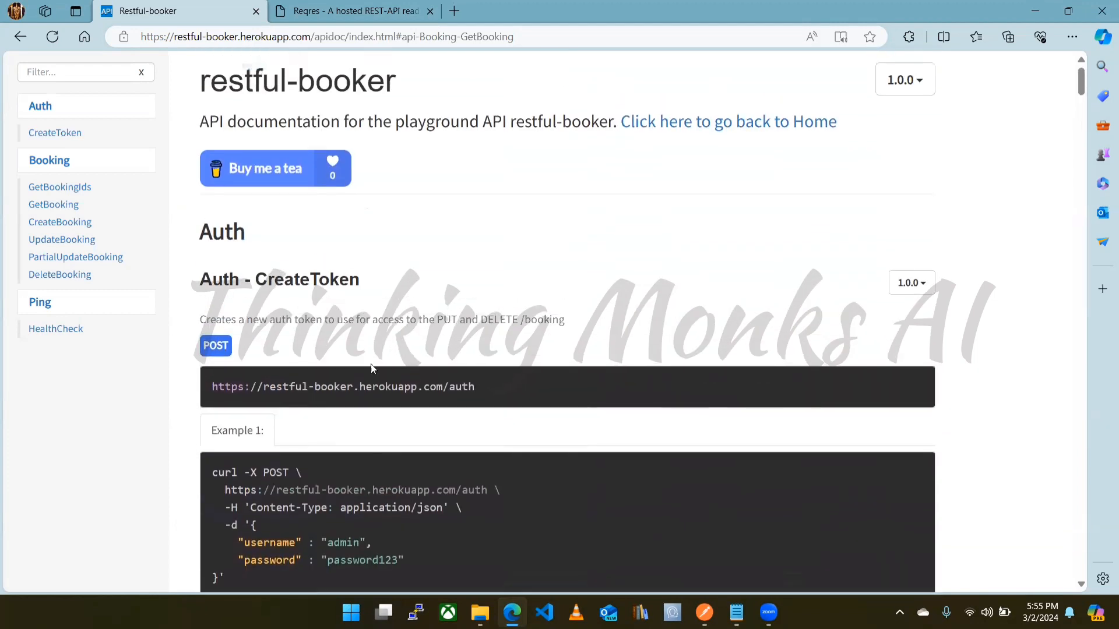
{"action": "scroll", "coordinate": [367, 347], "scroll_direction": "down", "scroll_amount": 5}
{"action": "scroll", "coordinate": [353, 373], "scroll_direction": "up", "scroll_amount": 3}
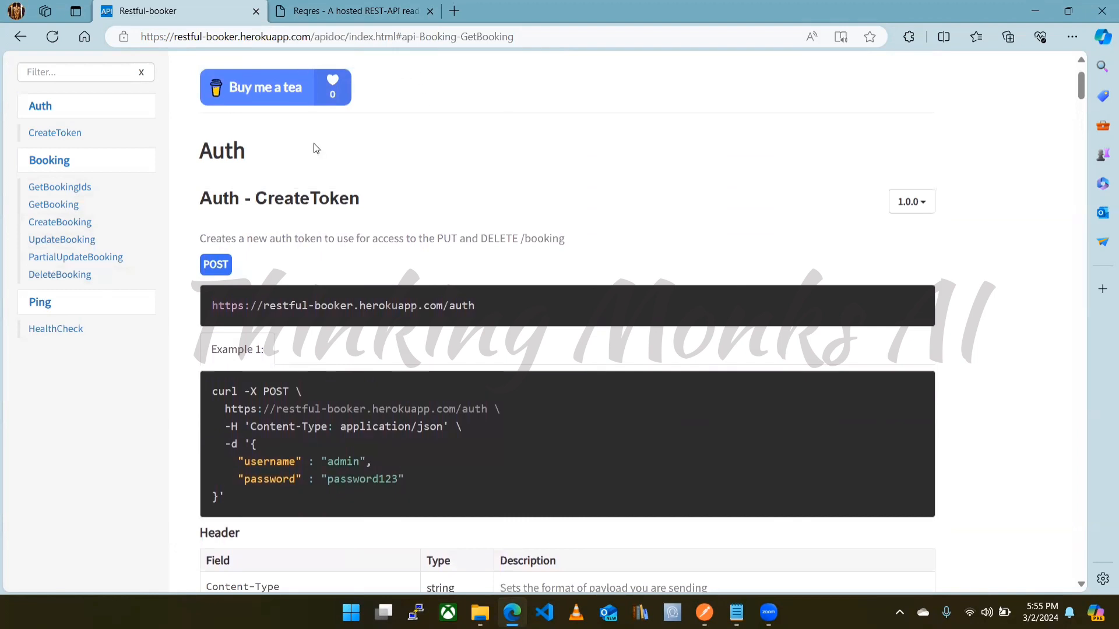
Switch to the Reqres page and view the sample request and response of the SINGLE USER endpoint
{"action": "key", "text": "ctrl+Tab"}
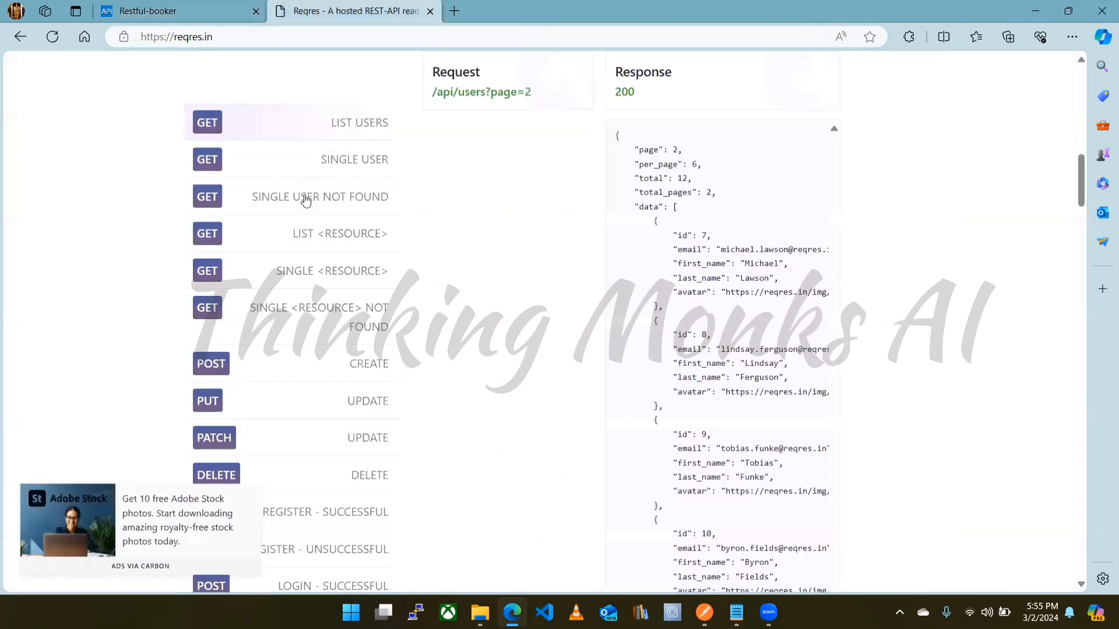
{"action": "left_click", "coordinate": [376, 170]}
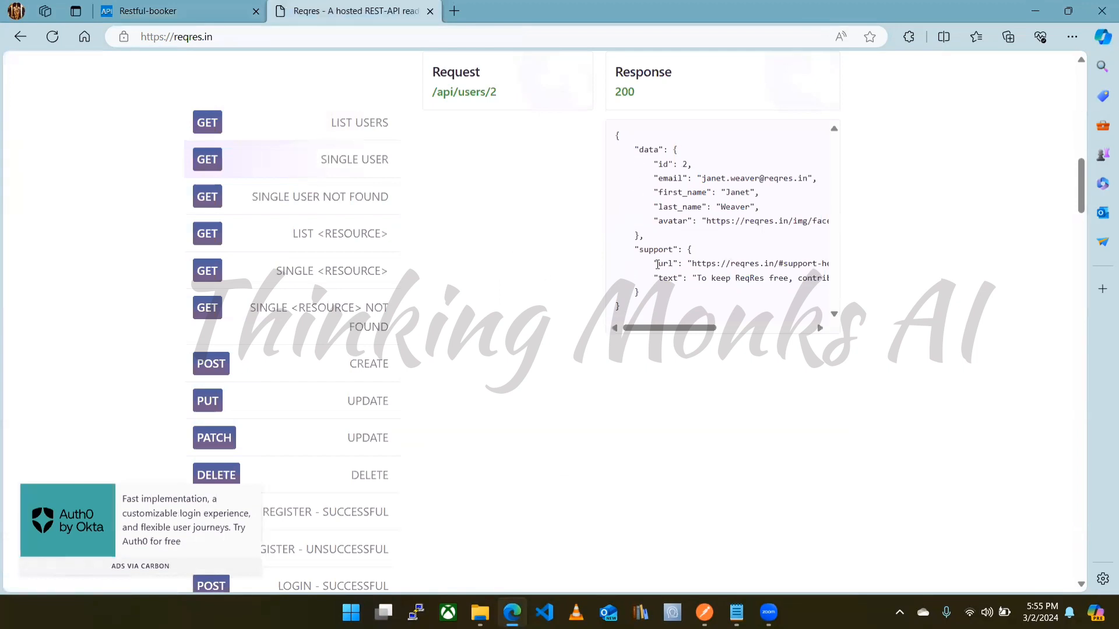
{"action": "scroll", "coordinate": [554, 300], "scroll_direction": "up", "scroll_amount": 1}
{"action": "scroll", "coordinate": [554, 301], "scroll_direction": "up", "scroll_amount": 5}
{"action": "scroll", "coordinate": [507, 286], "scroll_direction": "down", "scroll_amount": 3}
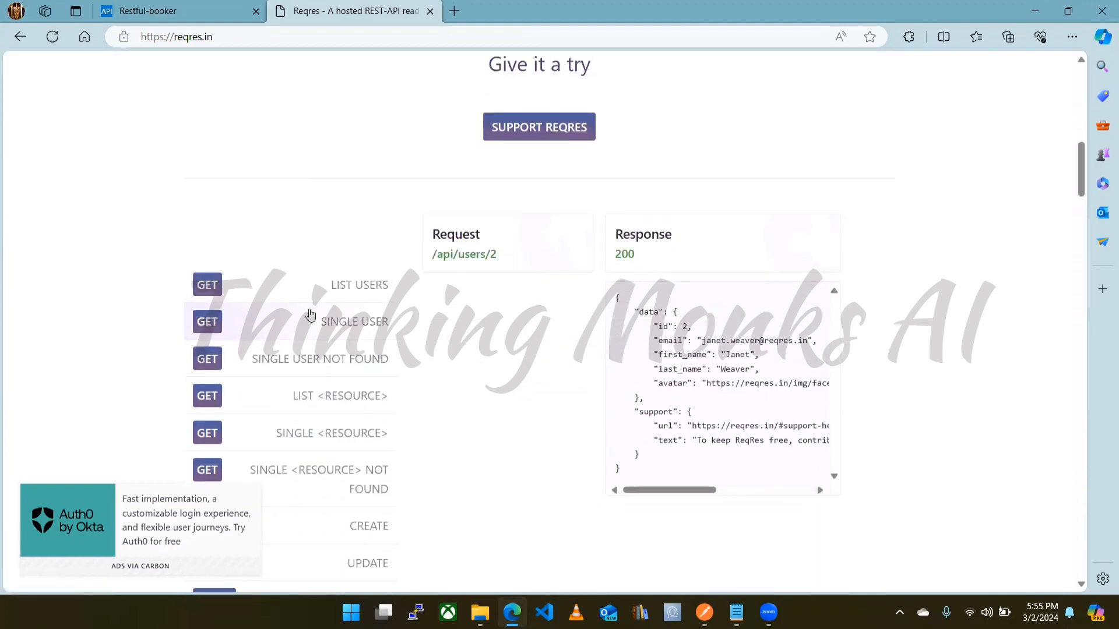
Return to the restful-booker documentation and examine CreateToken's method, endpoint URL, header, request body fields and token response
{"action": "left_click", "coordinate": [170, 14]}
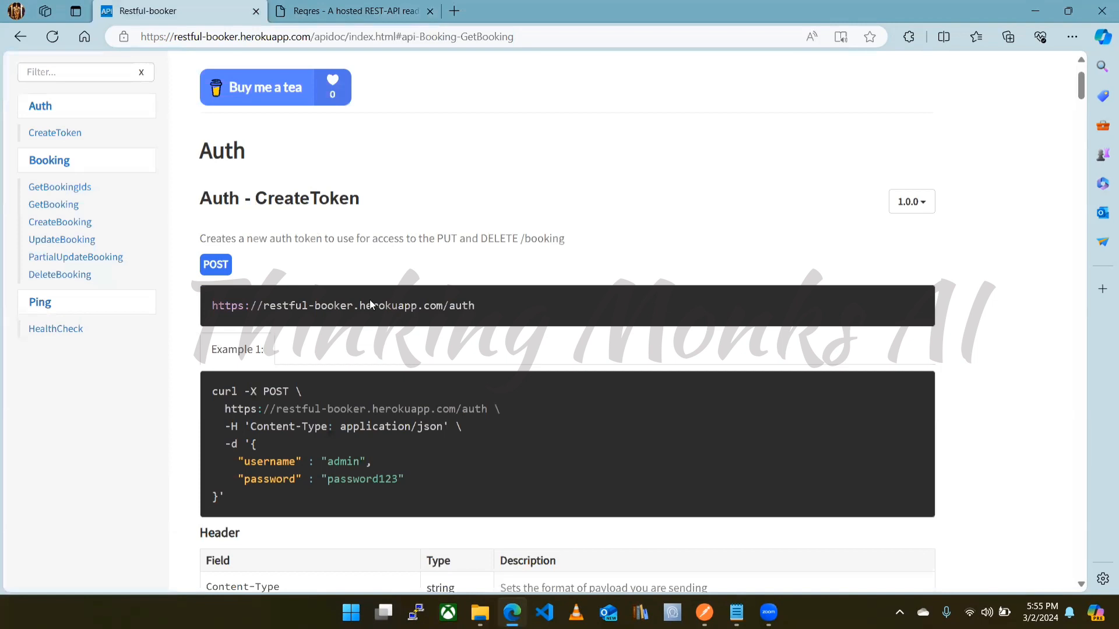
{"action": "scroll", "coordinate": [408, 327], "scroll_direction": "up", "scroll_amount": 1}
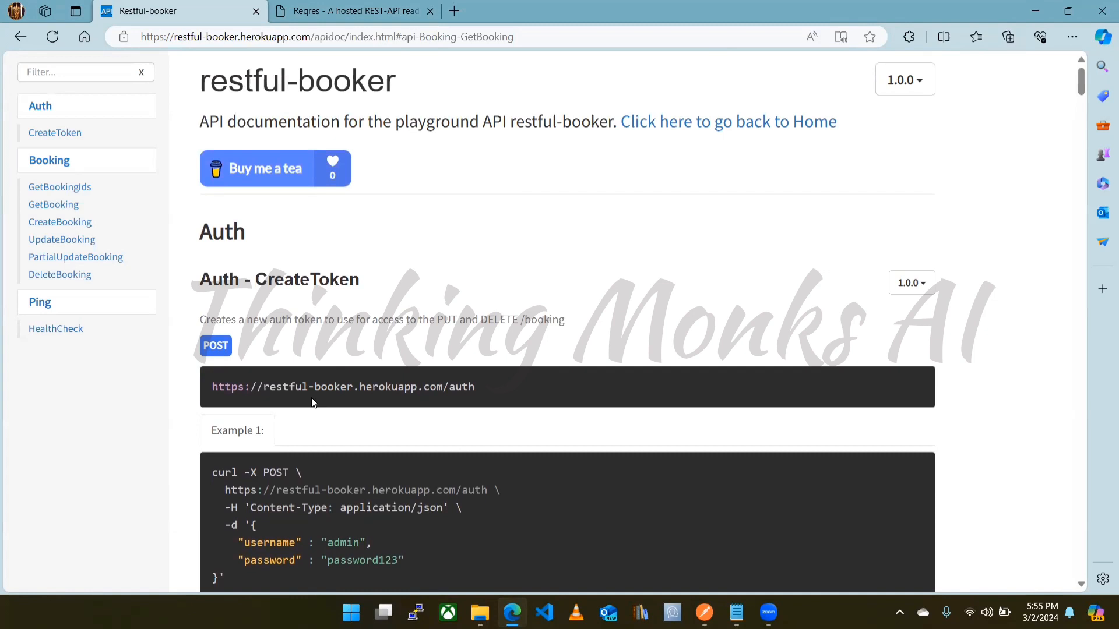
{"action": "scroll", "coordinate": [408, 401], "scroll_direction": "down", "scroll_amount": 3}
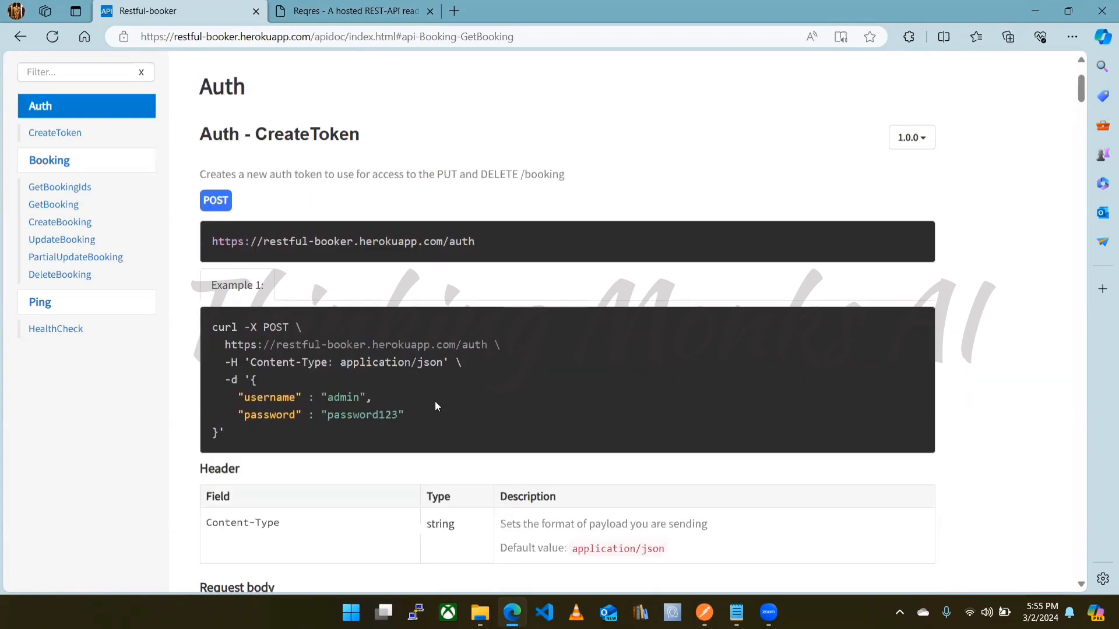
{"action": "scroll", "coordinate": [458, 424], "scroll_direction": "down", "scroll_amount": 3}
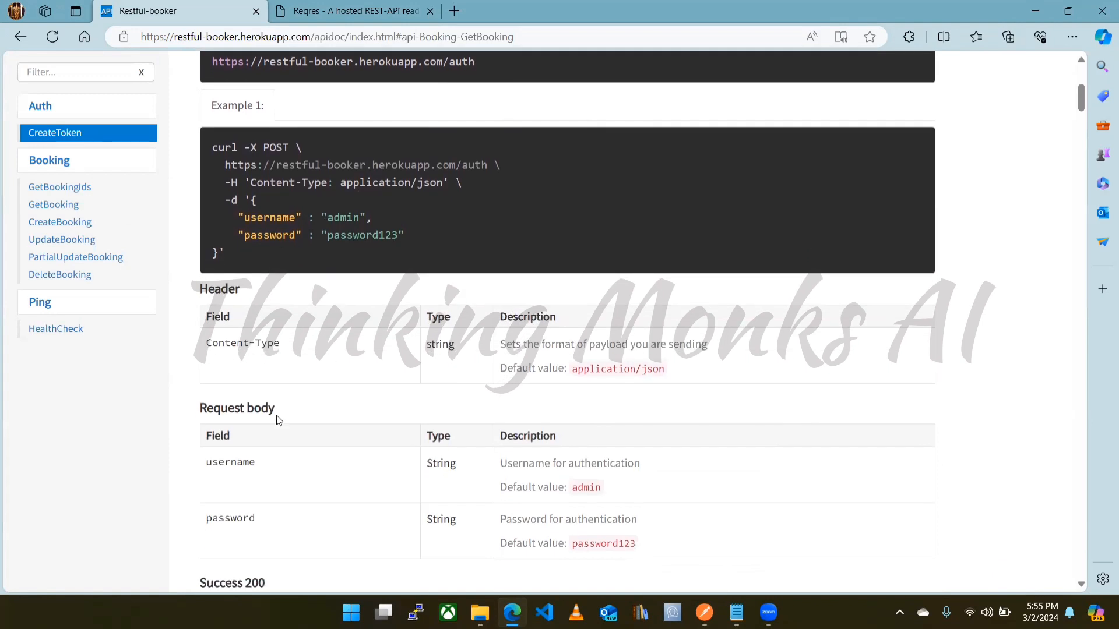
{"action": "scroll", "coordinate": [278, 420], "scroll_direction": "down", "scroll_amount": 3}
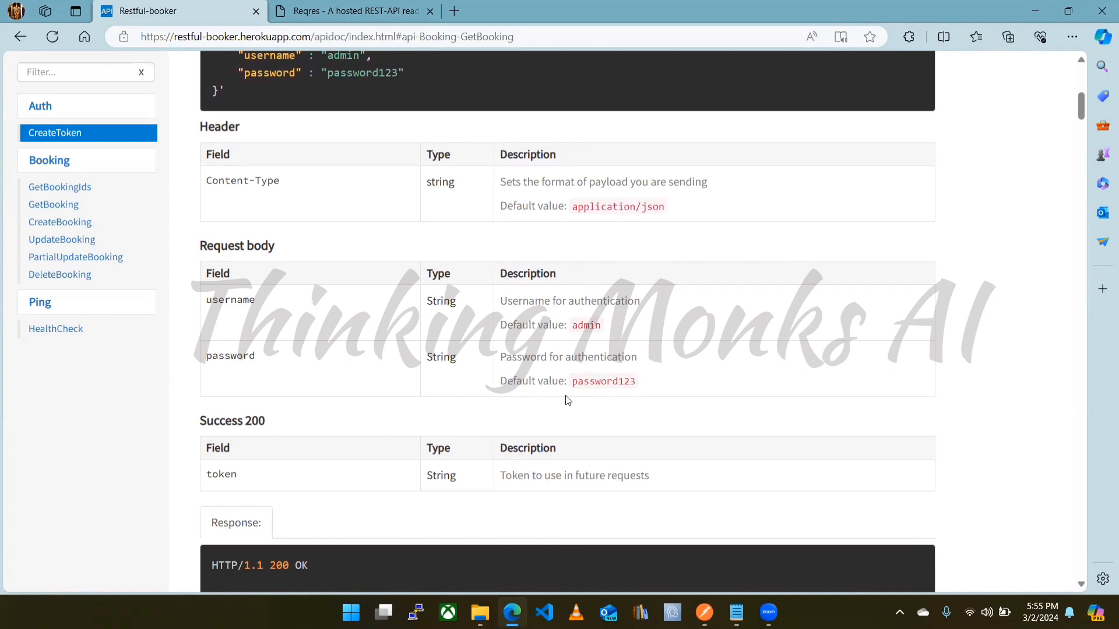
{"action": "scroll", "coordinate": [452, 392], "scroll_direction": "down", "scroll_amount": 5}
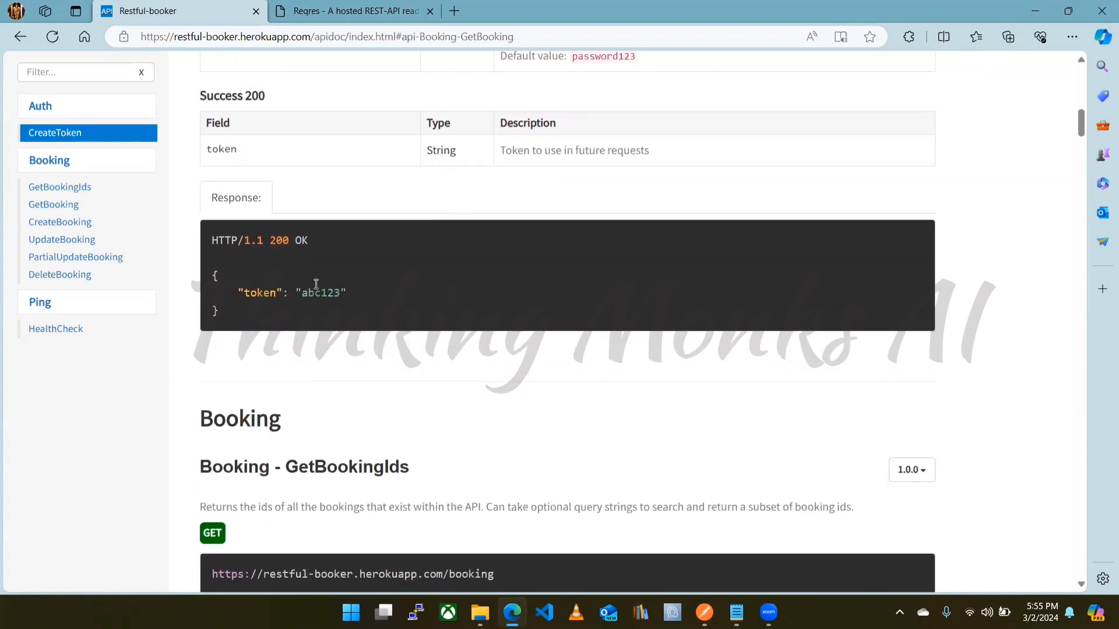
{"action": "scroll", "coordinate": [372, 380], "scroll_direction": "up", "scroll_amount": 10}
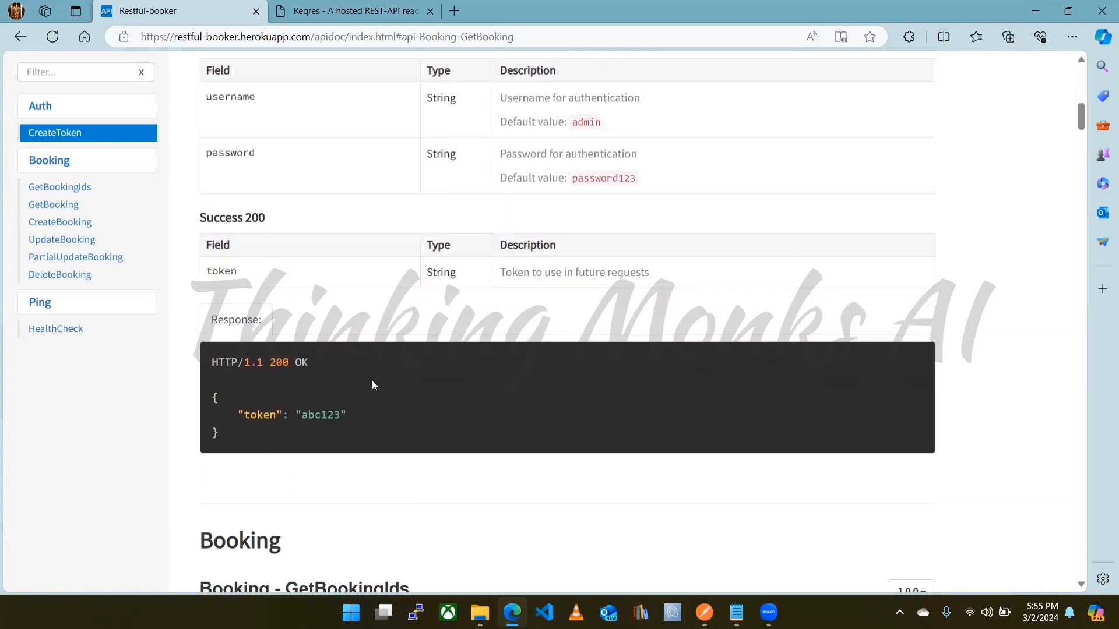
{"action": "scroll", "coordinate": [373, 382], "scroll_direction": "up", "scroll_amount": 2}
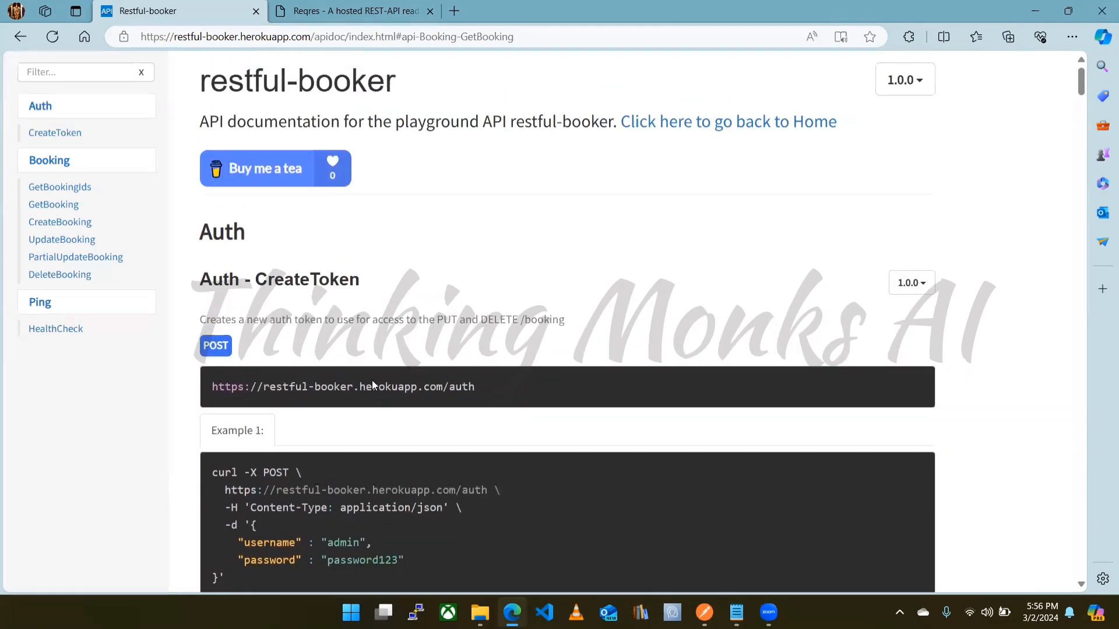
{"action": "left_click_drag", "start_coordinate": [204, 228], "coordinate": [286, 241]}
{"action": "left_click_drag", "start_coordinate": [200, 280], "coordinate": [382, 289]}
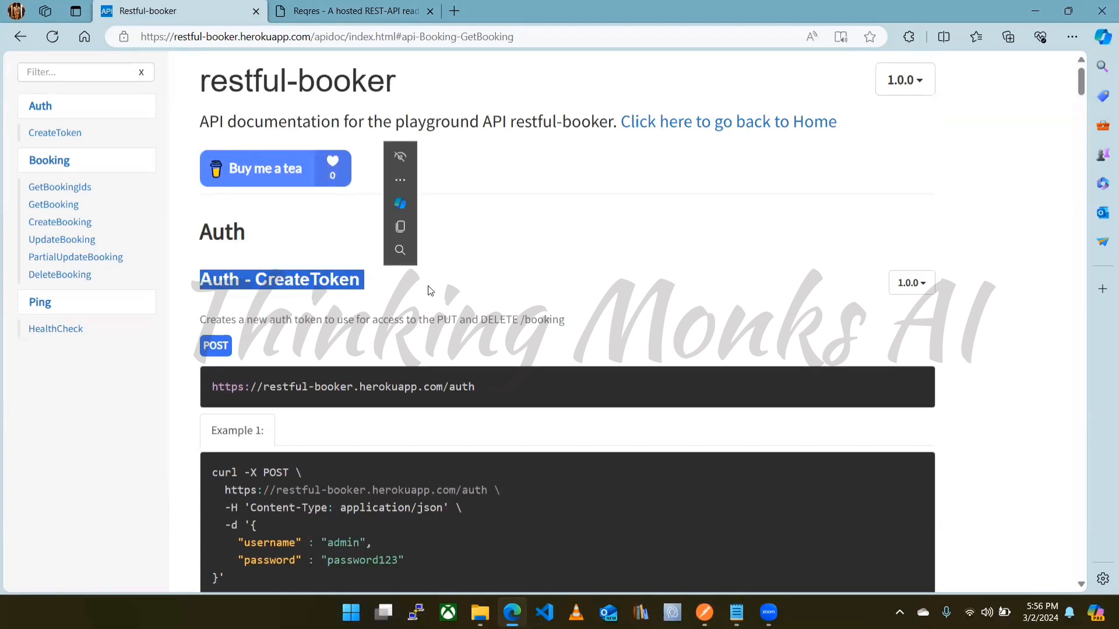
Switch to Postman and look over the requests stored in the reqres.in collection
{"action": "left_click", "coordinate": [705, 612]}
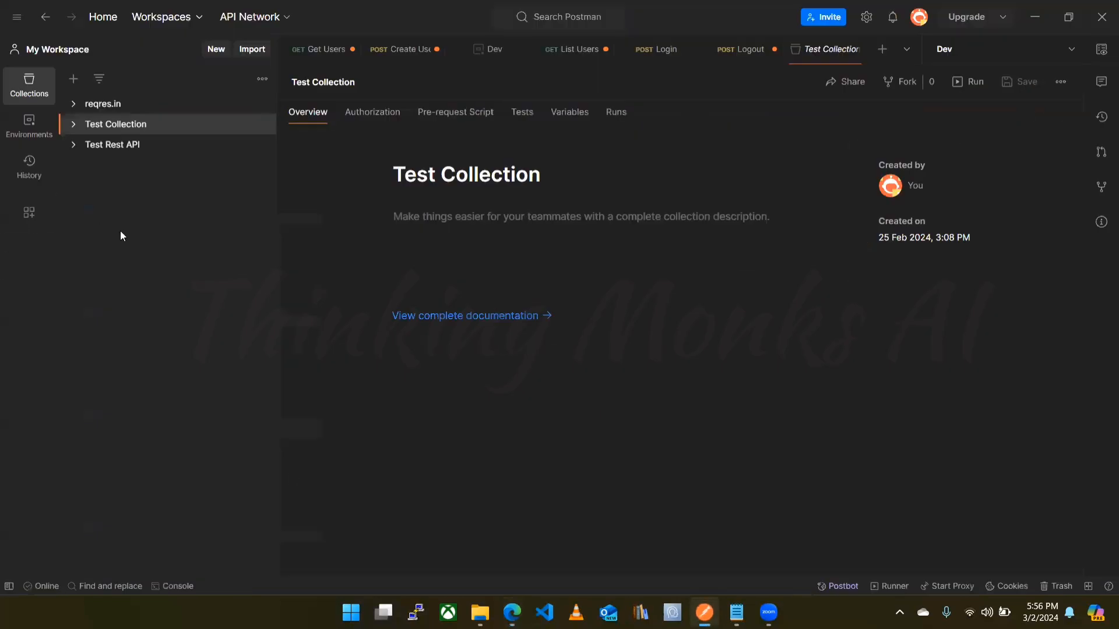
{"action": "left_click", "coordinate": [74, 105]}
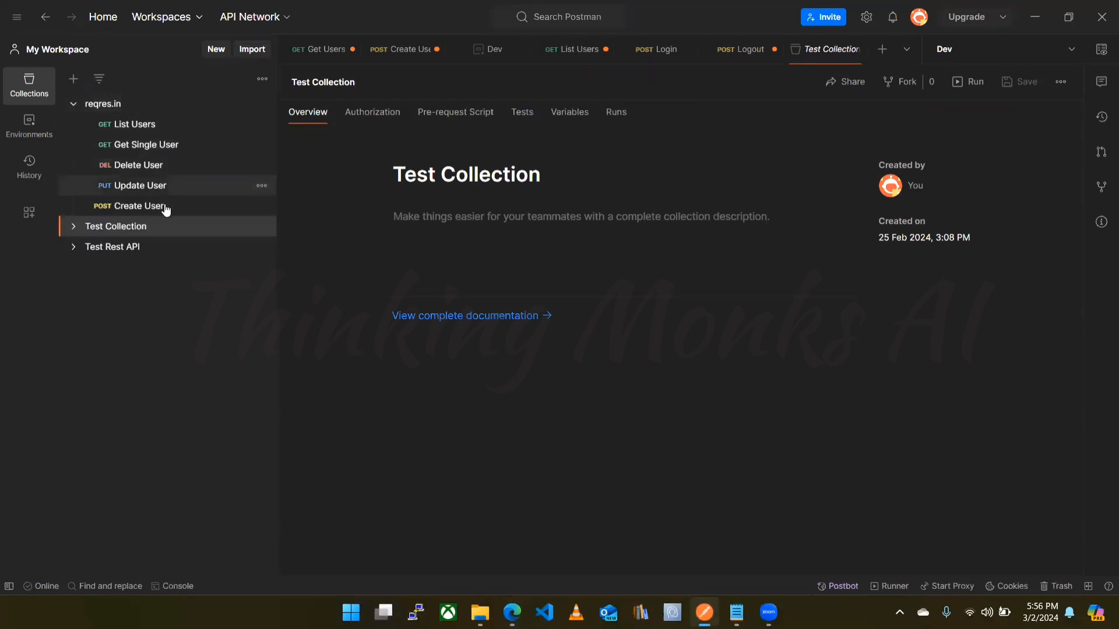
{"action": "left_click", "coordinate": [74, 104]}
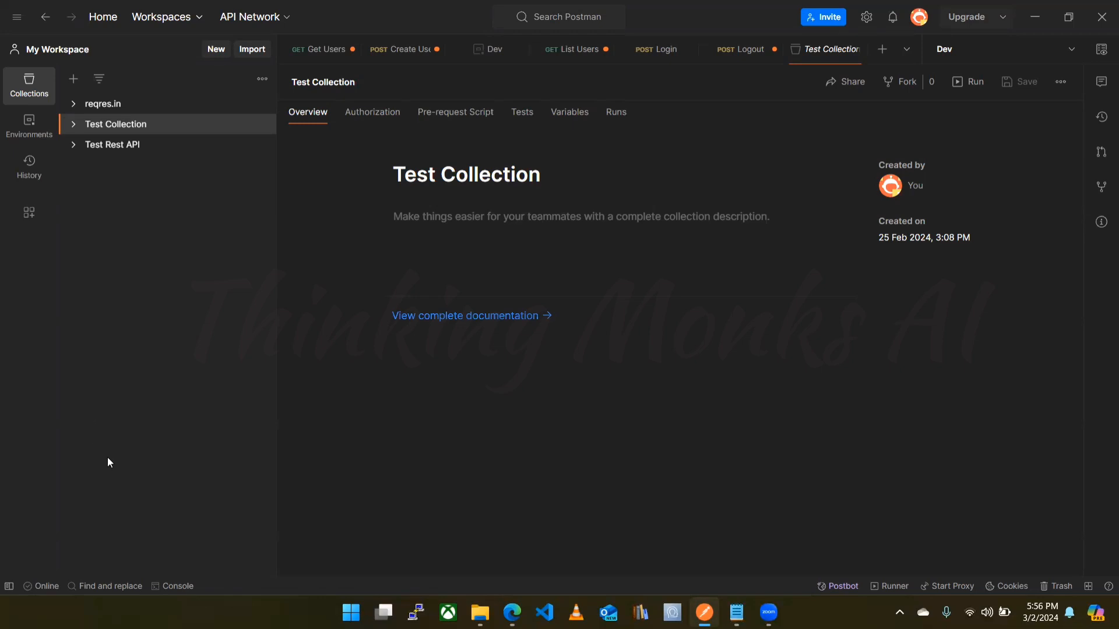
Create a blank Postman collection named restful-booker, taking the name from the API documentation title
{"action": "key", "text": "alt+Tab"}
{"action": "left_click_drag", "start_coordinate": [176, 37], "coordinate": [239, 87]}
{"action": "key", "text": "alt+Tab"}
{"action": "left_click", "coordinate": [73, 78]}
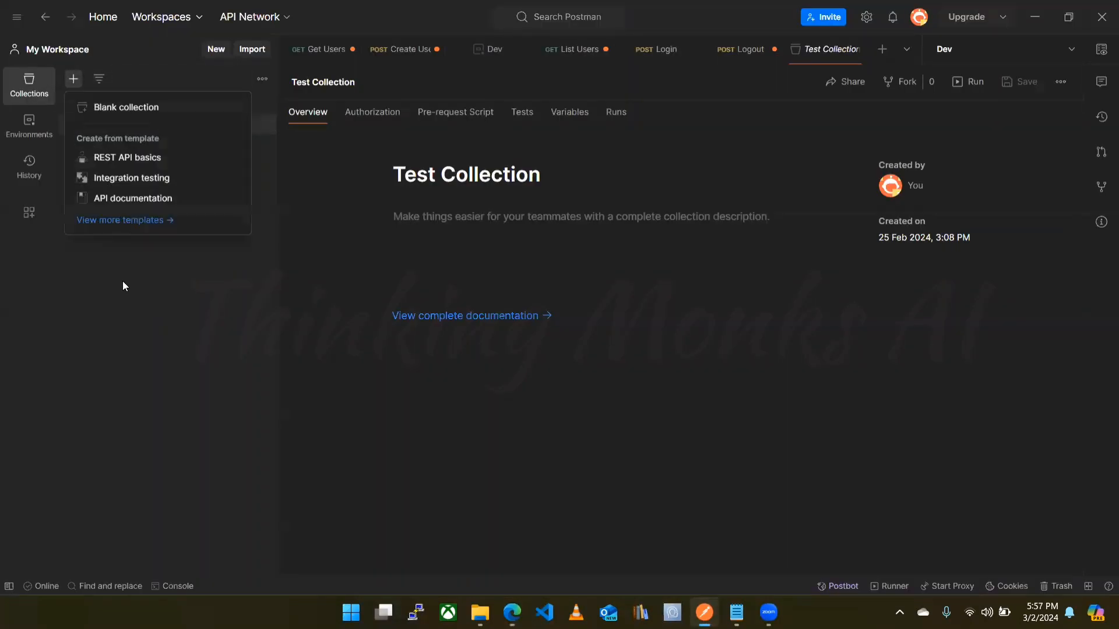
{"action": "left_click", "coordinate": [137, 117]}
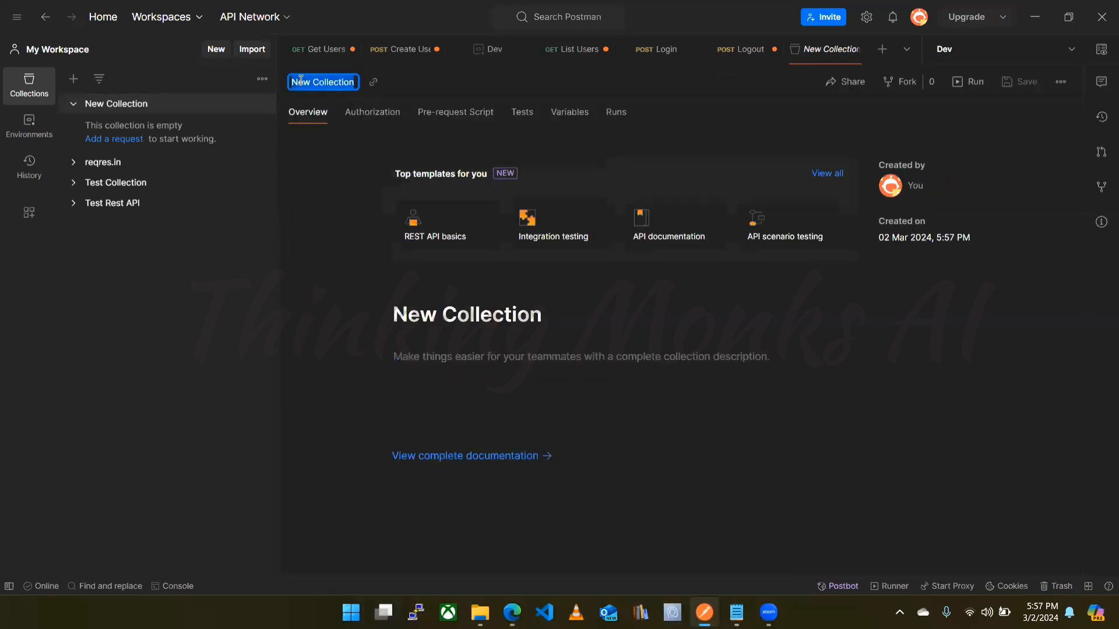
{"action": "type", "text": "restful-booker"}
{"action": "left_click", "coordinate": [139, 282]}
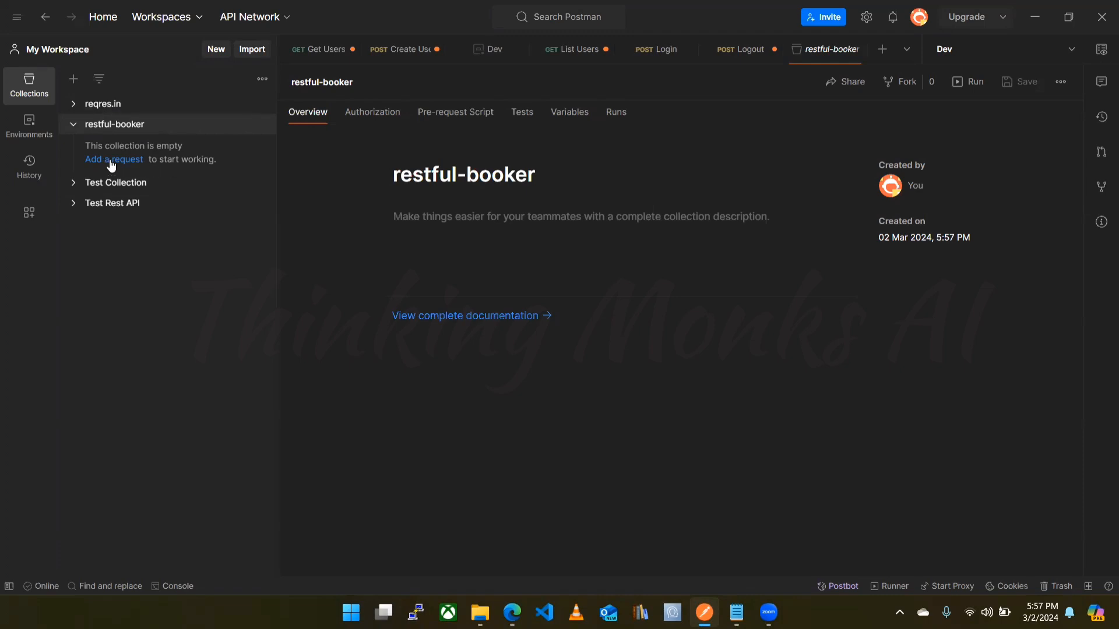
Add a request to the restful-booker collection and name it Create Token, after the endpoint heading in the API documentation
{"action": "key", "text": "alt+Tab"}
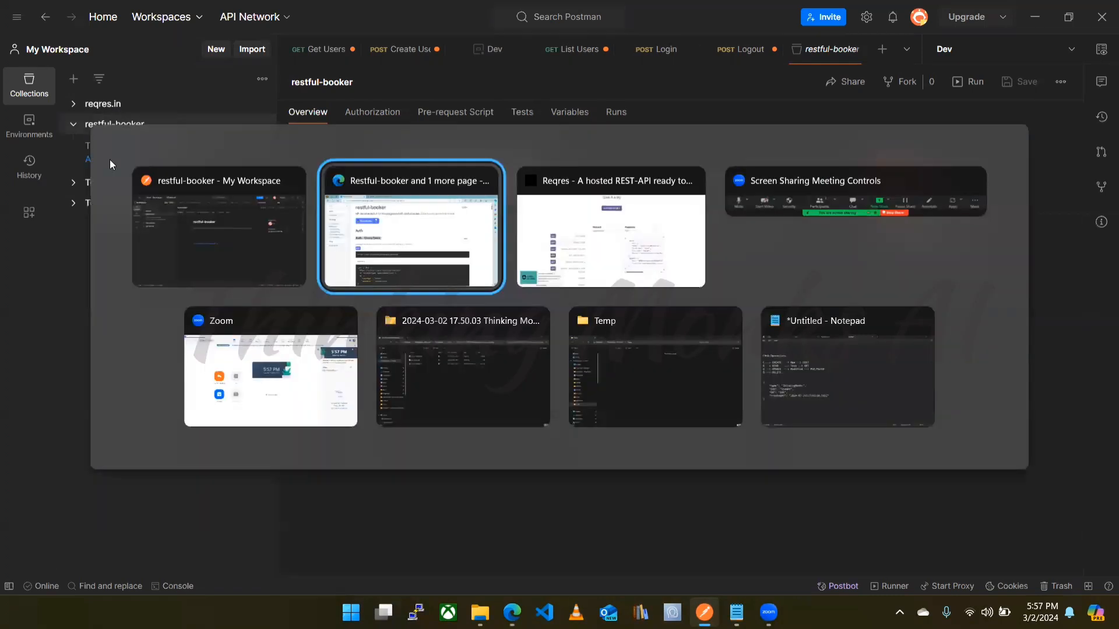
{"action": "left_click", "coordinate": [289, 301]}
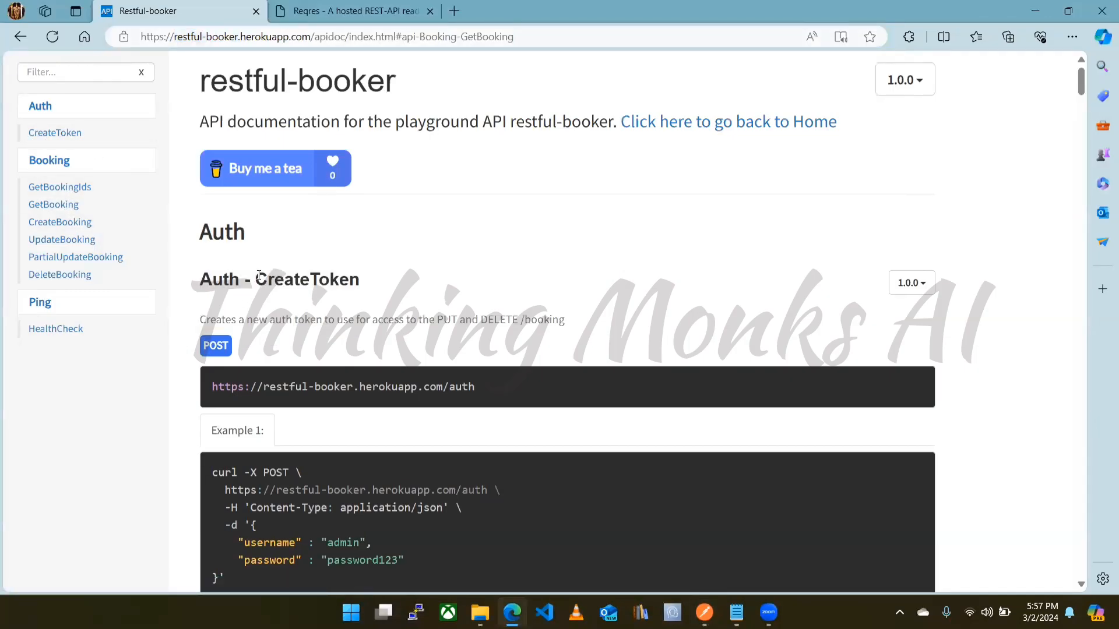
{"action": "left_click_drag", "start_coordinate": [257, 279], "coordinate": [355, 279]}
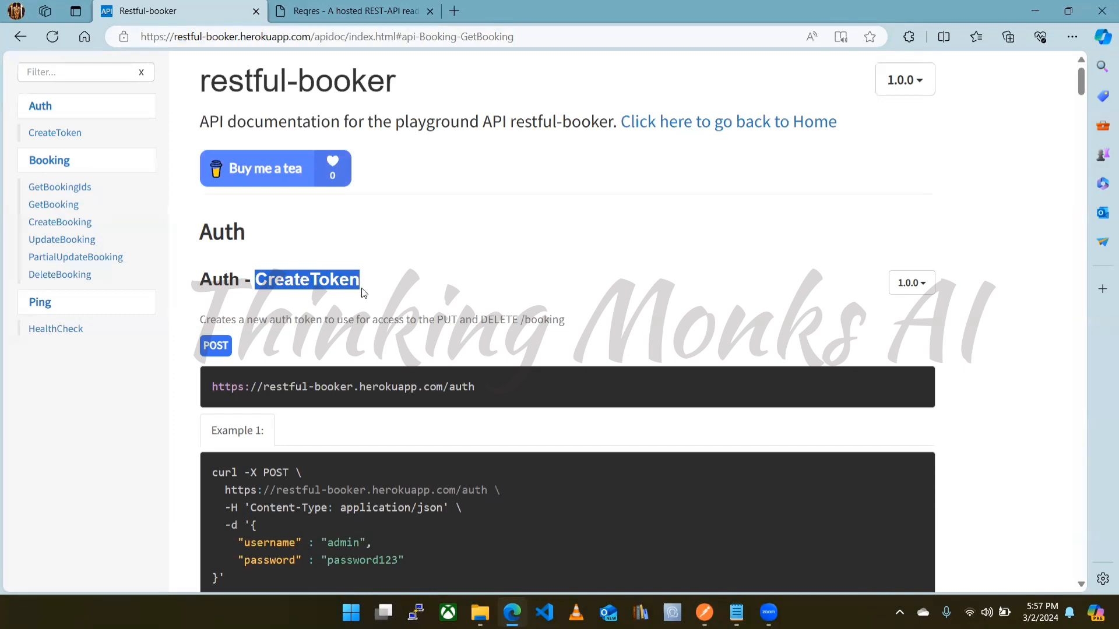
{"action": "key", "text": "alt+Tab"}
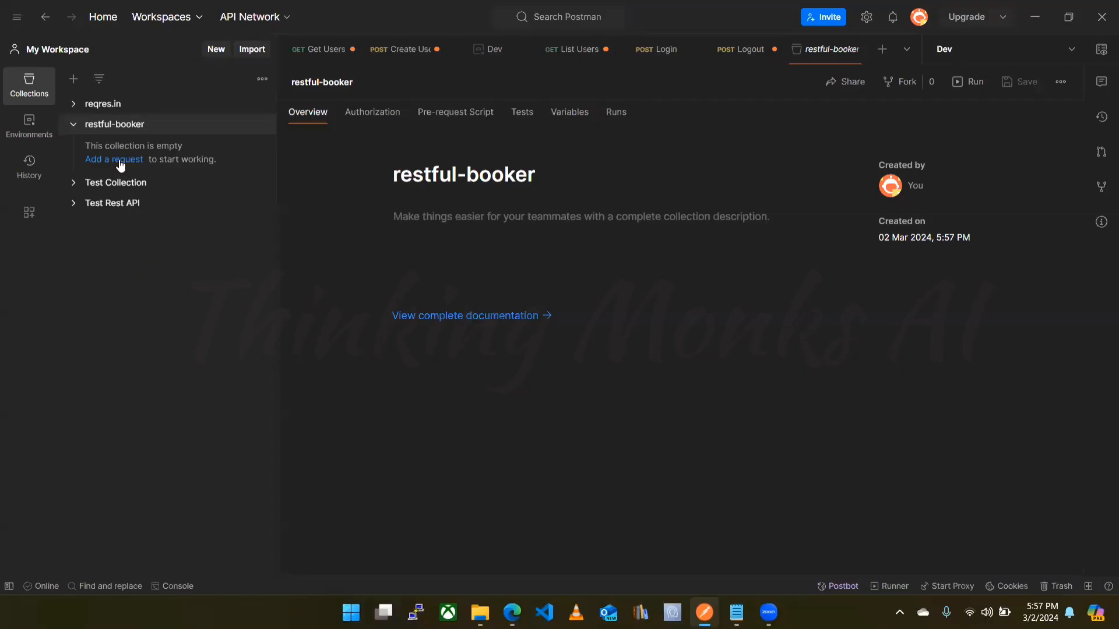
{"action": "left_click", "coordinate": [118, 169]}
{"action": "left_click", "coordinate": [414, 84]}
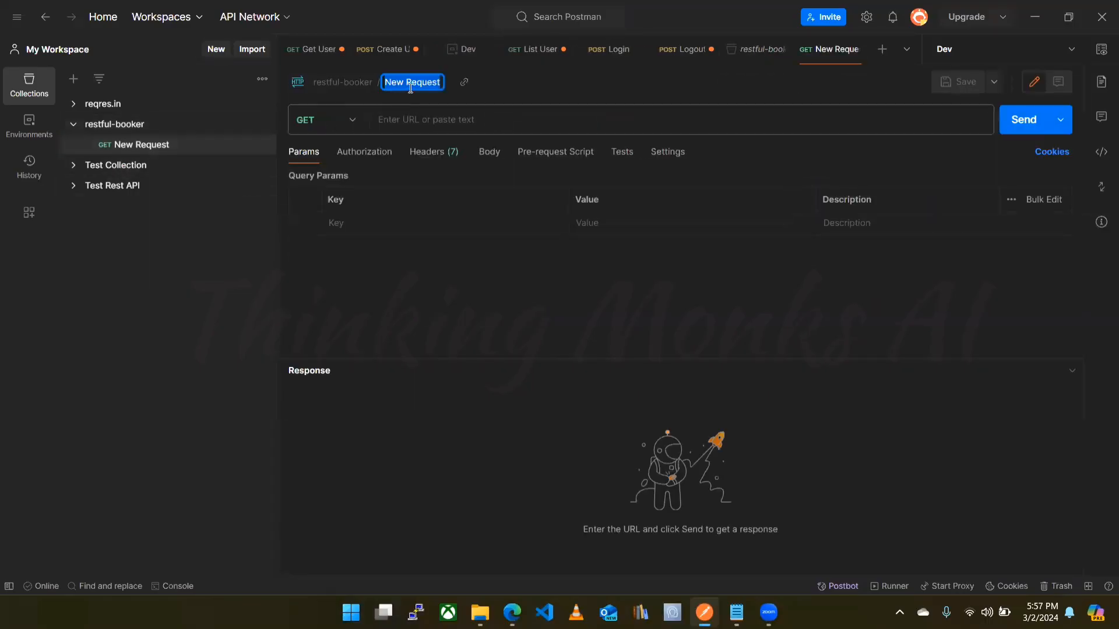
{"action": "type", "text": "CreateToken"}
{"action": "key", "text": "Return"}
{"action": "left_click", "coordinate": [414, 82]}
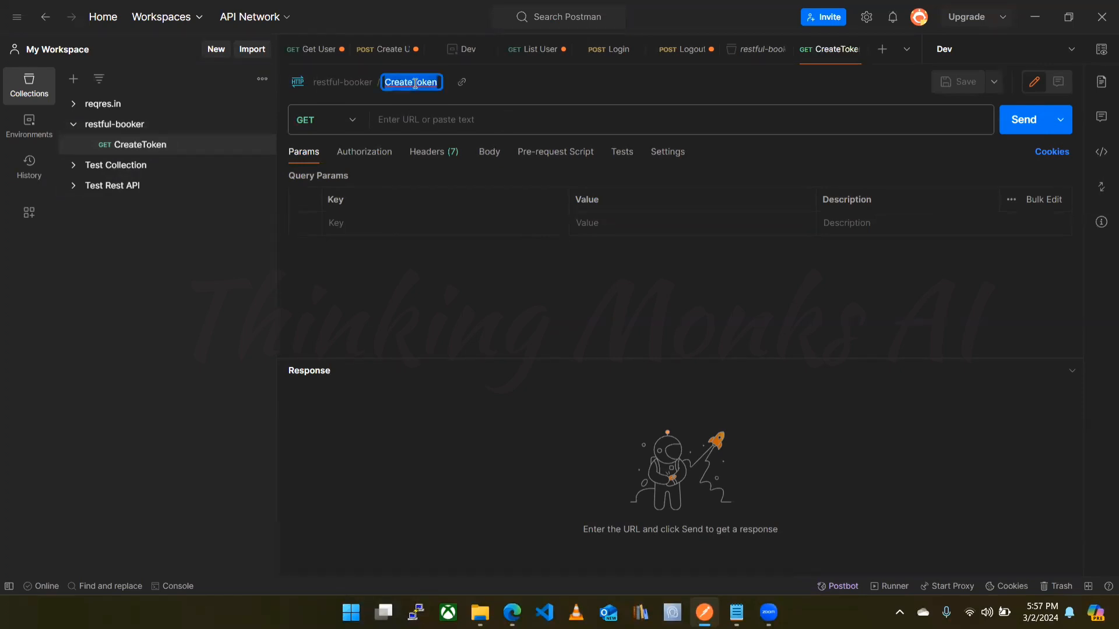
{"action": "key", "text": "Return"}
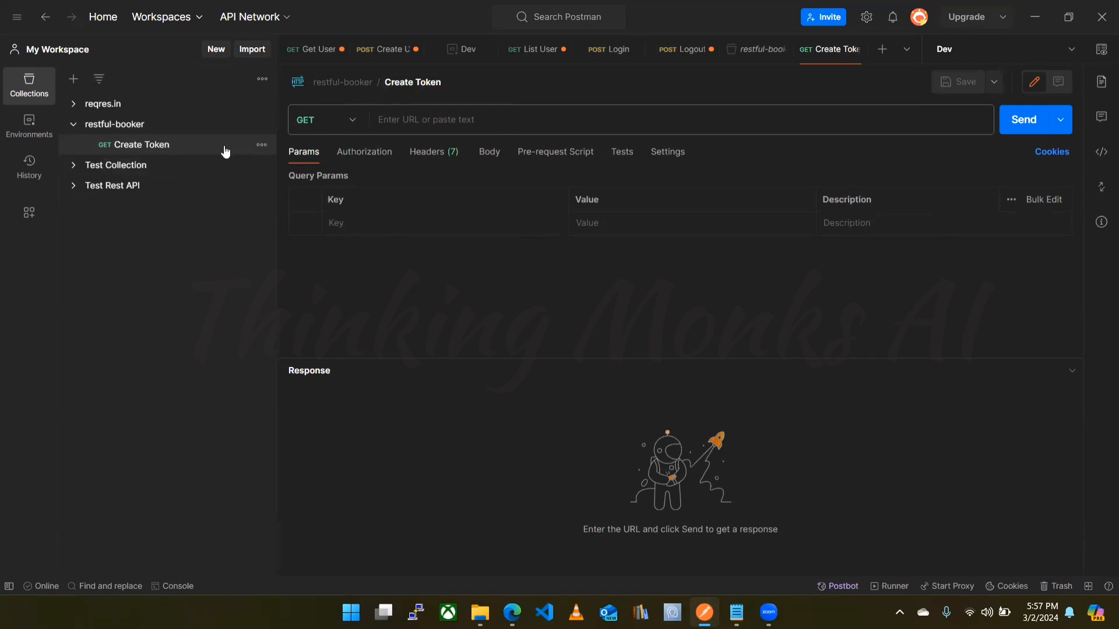
Set the Create Token request's method to POST, as given in the restful-booker documentation, and save the request
{"action": "left_click", "coordinate": [432, 118]}
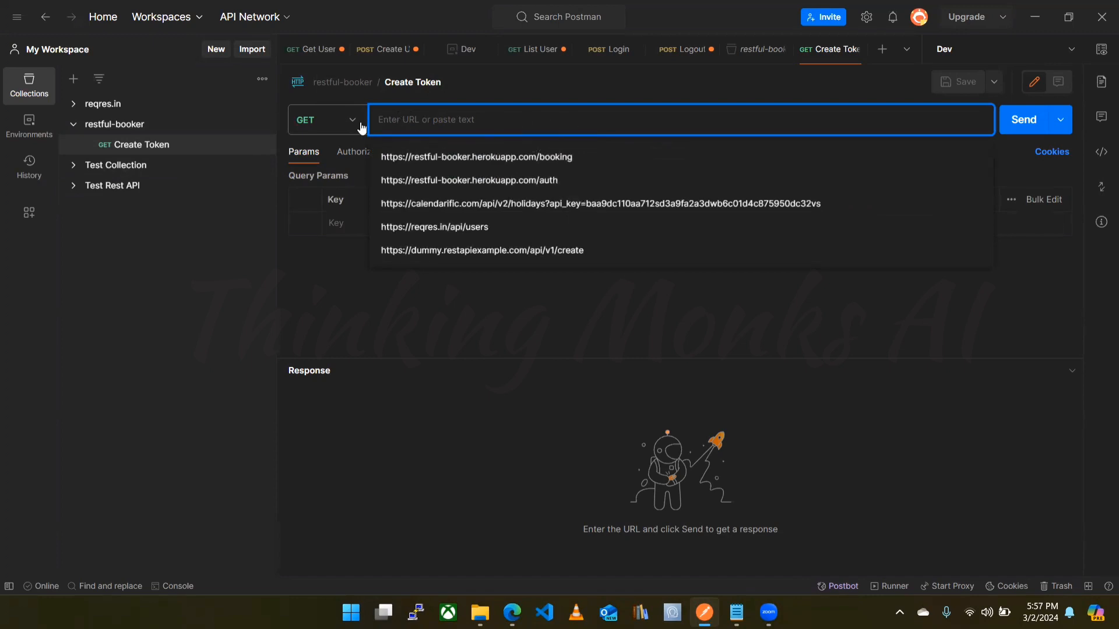
{"action": "key", "text": "alt+Tab"}
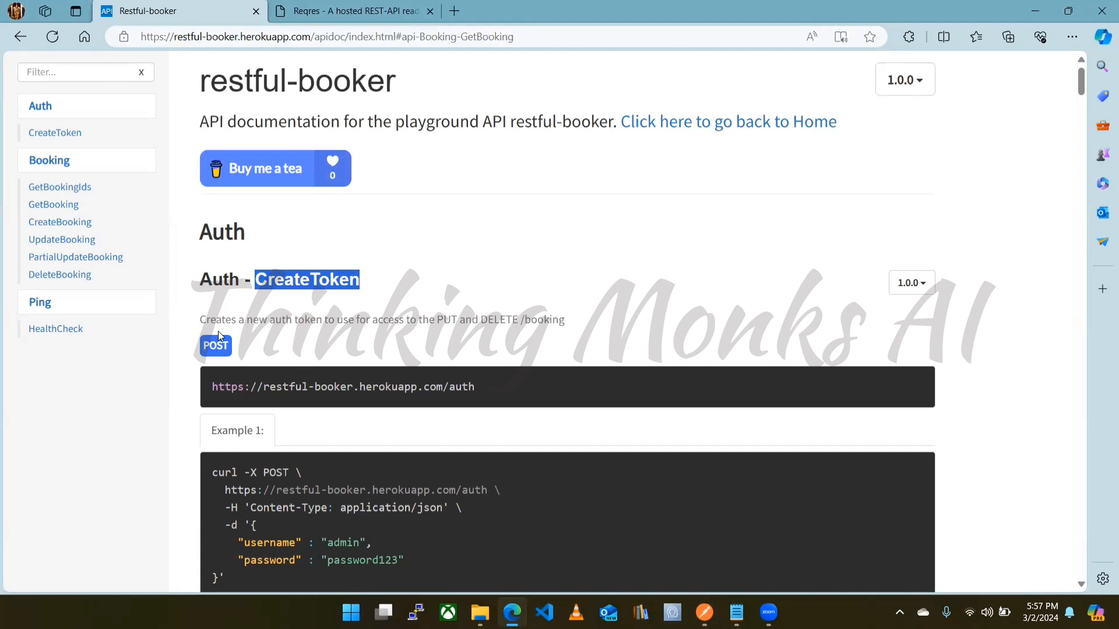
{"action": "left_click", "coordinate": [368, 302]}
{"action": "scroll", "coordinate": [201, 272], "scroll_direction": "down", "scroll_amount": 1}
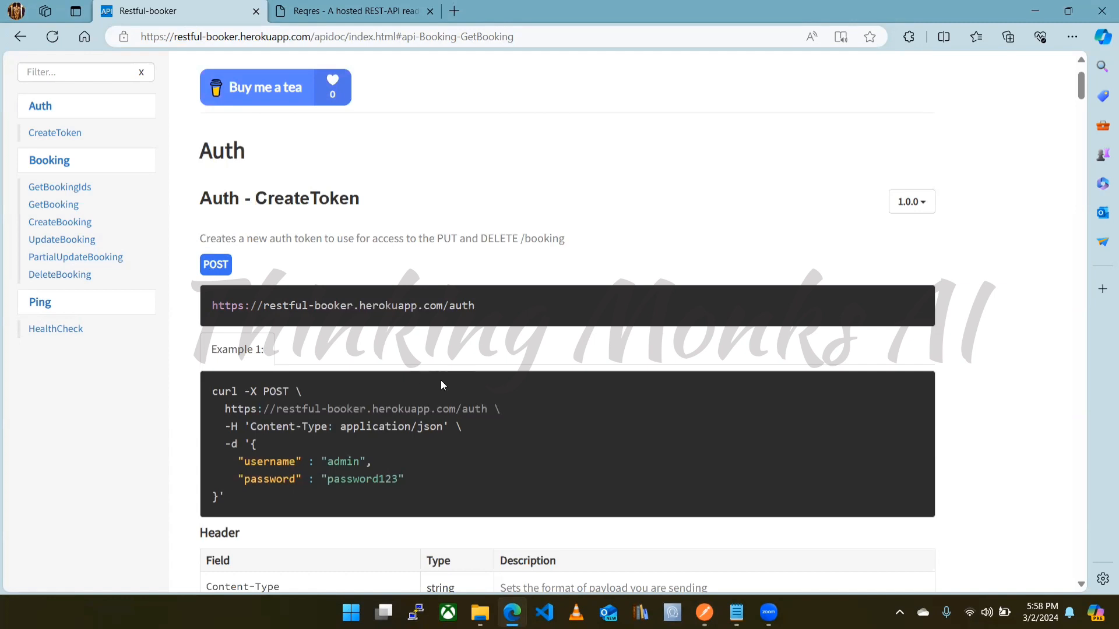
{"action": "key", "text": "alt+Tab"}
{"action": "left_click", "coordinate": [337, 120]}
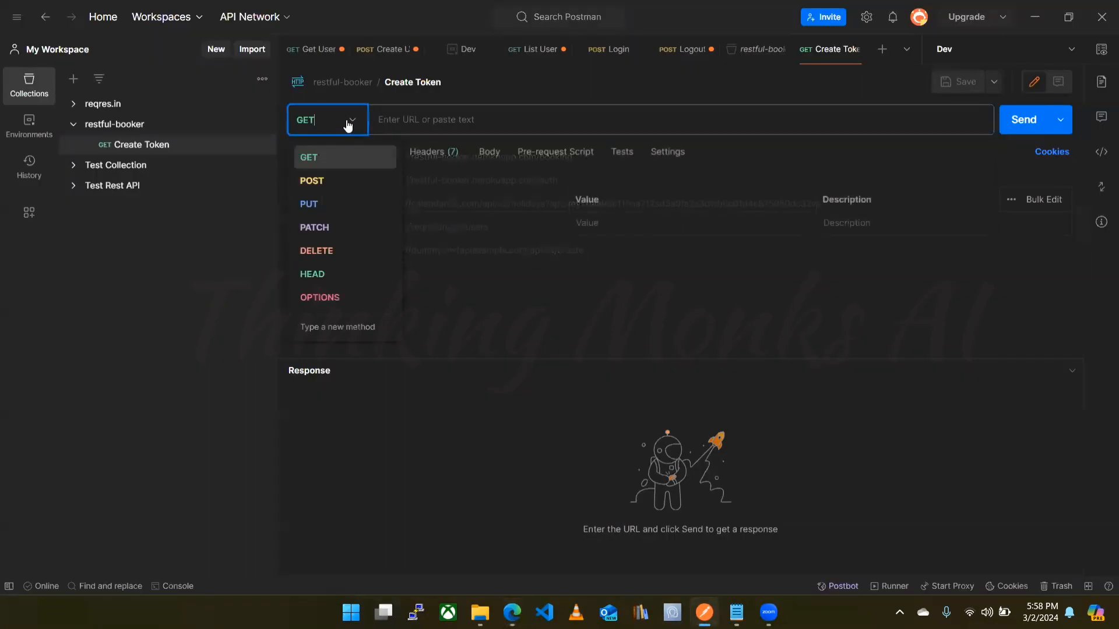
{"action": "left_click", "coordinate": [325, 185]}
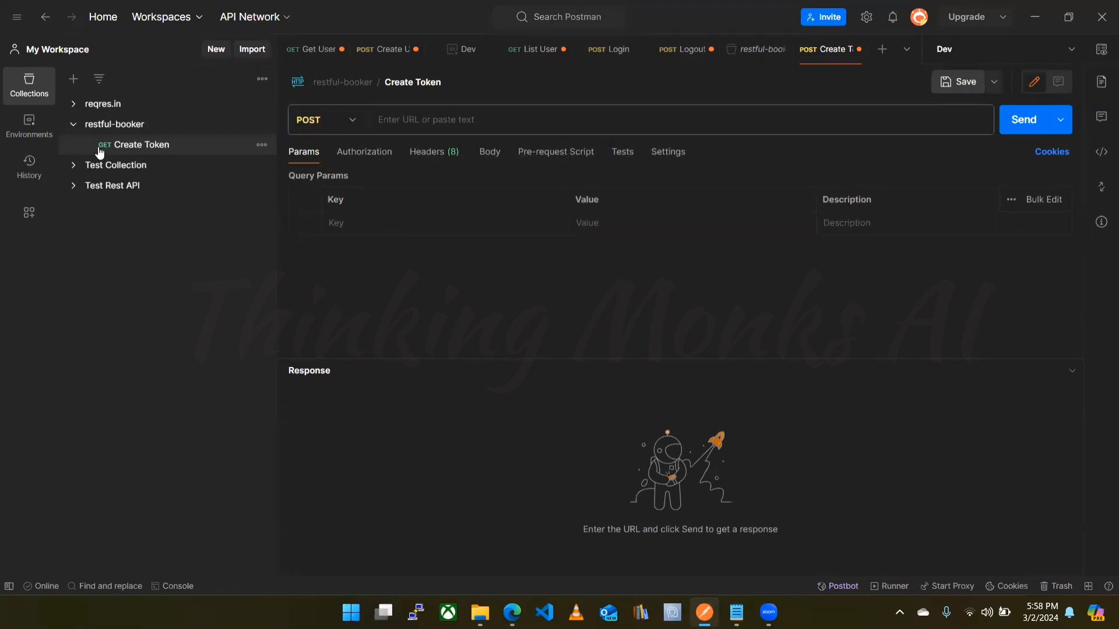
{"action": "key", "text": "ctrl+s"}
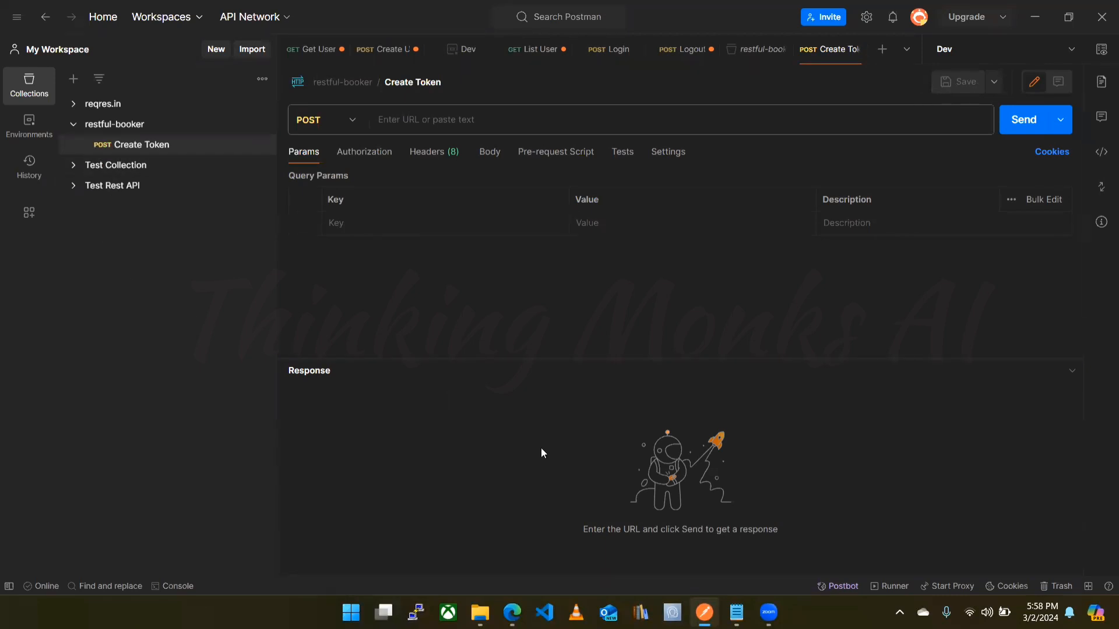
Switch to the restful-booker documentation and examine the base URL and the auth path of CreateToken's endpoint
{"action": "key", "text": "alt+Tab"}
{"action": "left_click_drag", "start_coordinate": [207, 302], "coordinate": [479, 307]}
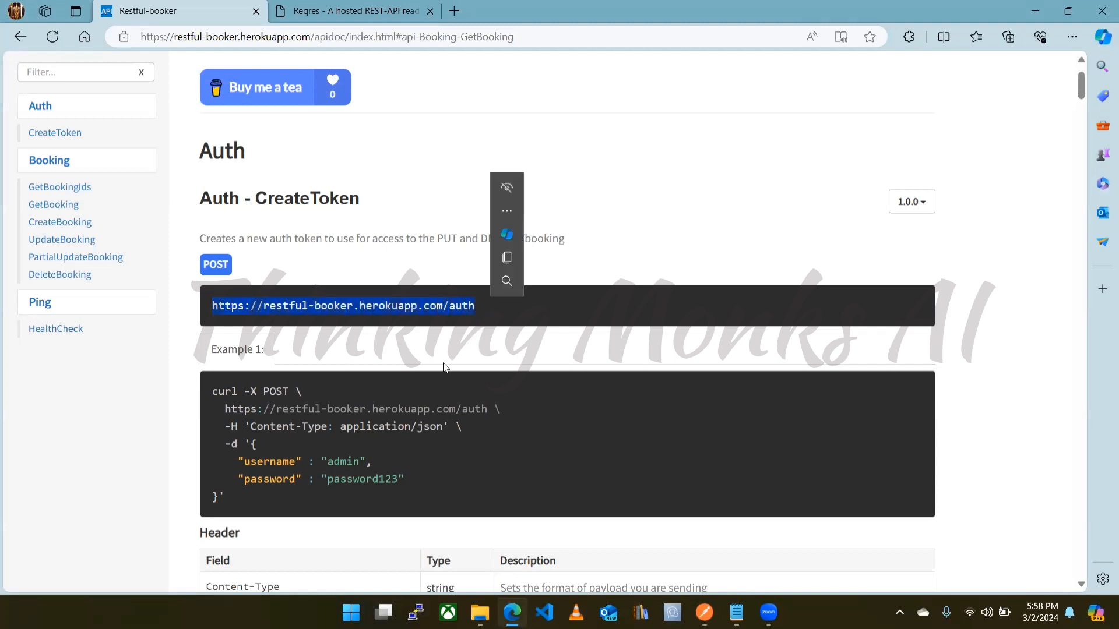
{"action": "left_click", "coordinate": [245, 315]}
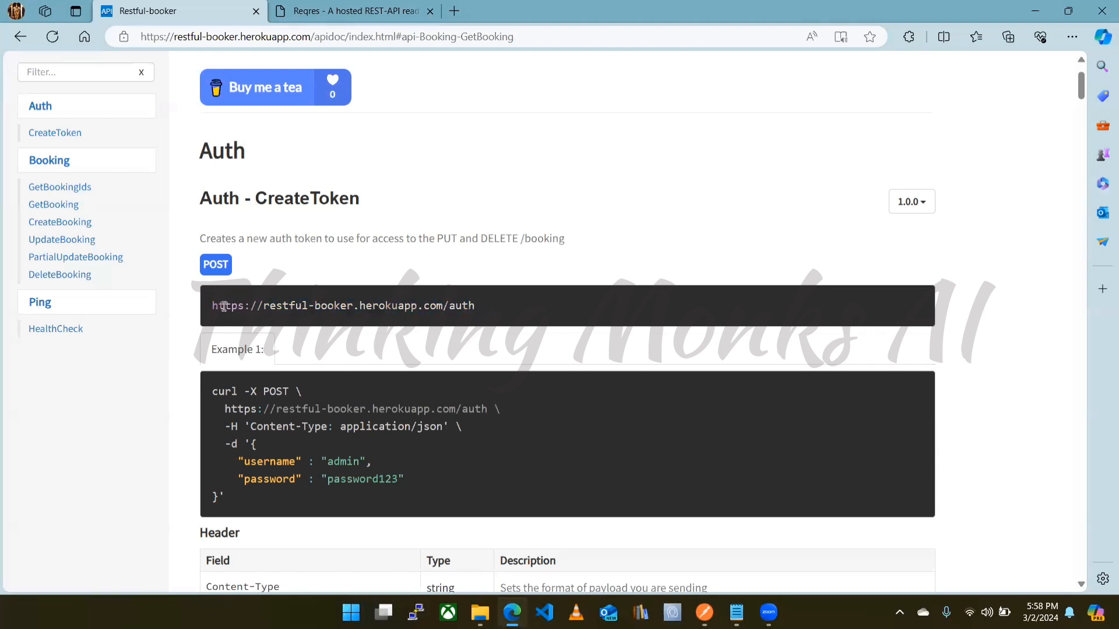
{"action": "left_click_drag", "start_coordinate": [213, 308], "coordinate": [446, 309]}
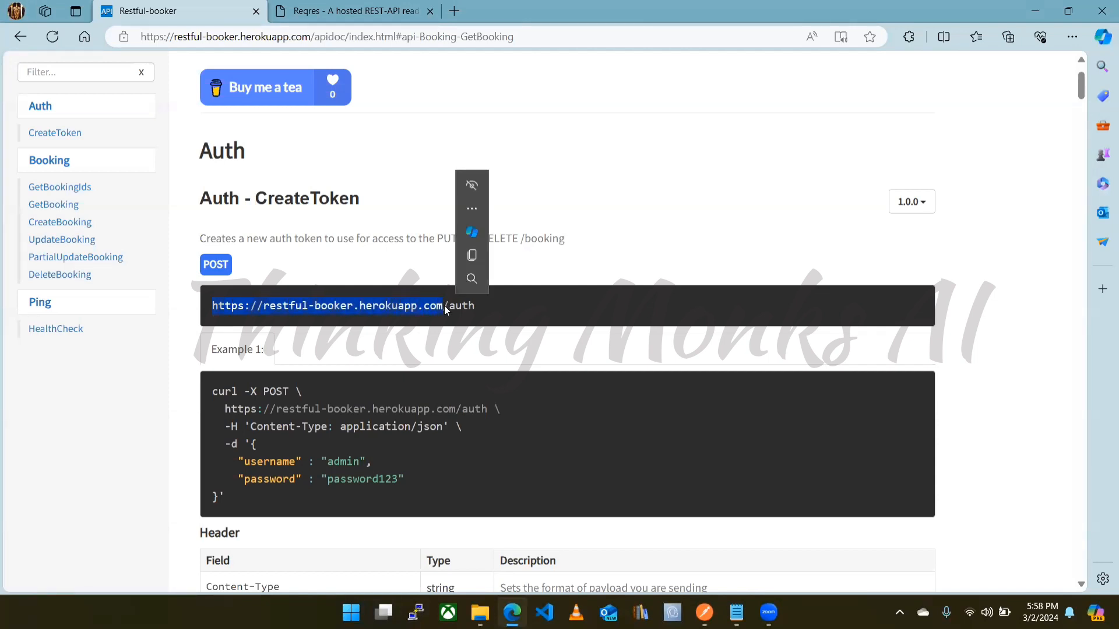
{"action": "left_click", "coordinate": [490, 322]}
{"action": "left_click_drag", "start_coordinate": [475, 307], "coordinate": [450, 306]}
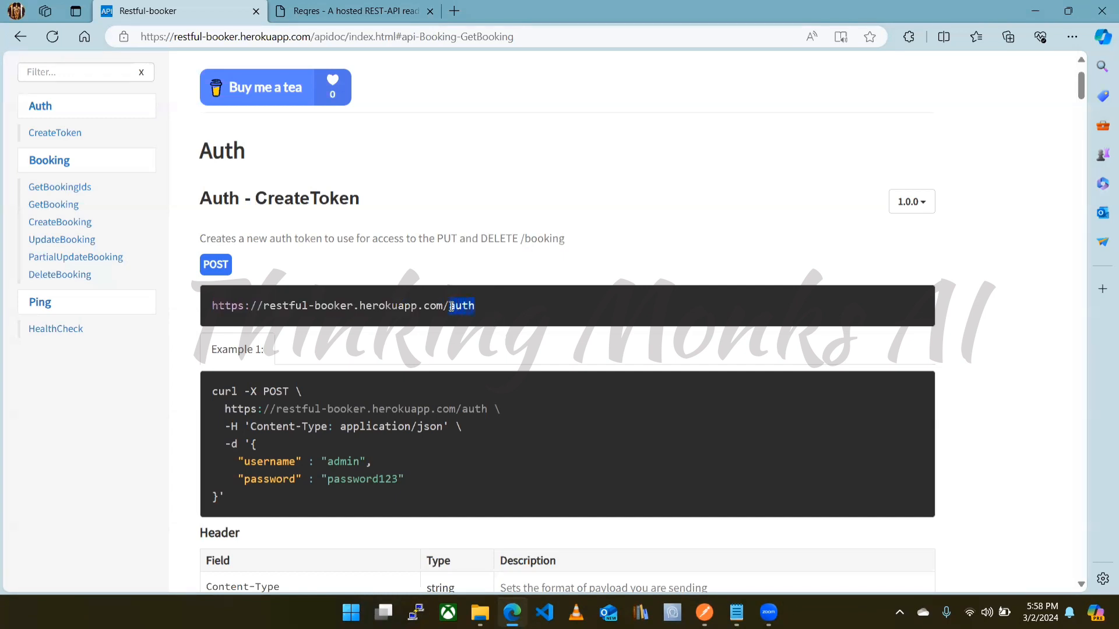
{"action": "left_click_drag", "start_coordinate": [214, 305], "coordinate": [475, 306]}
{"action": "left_click", "coordinate": [449, 308]}
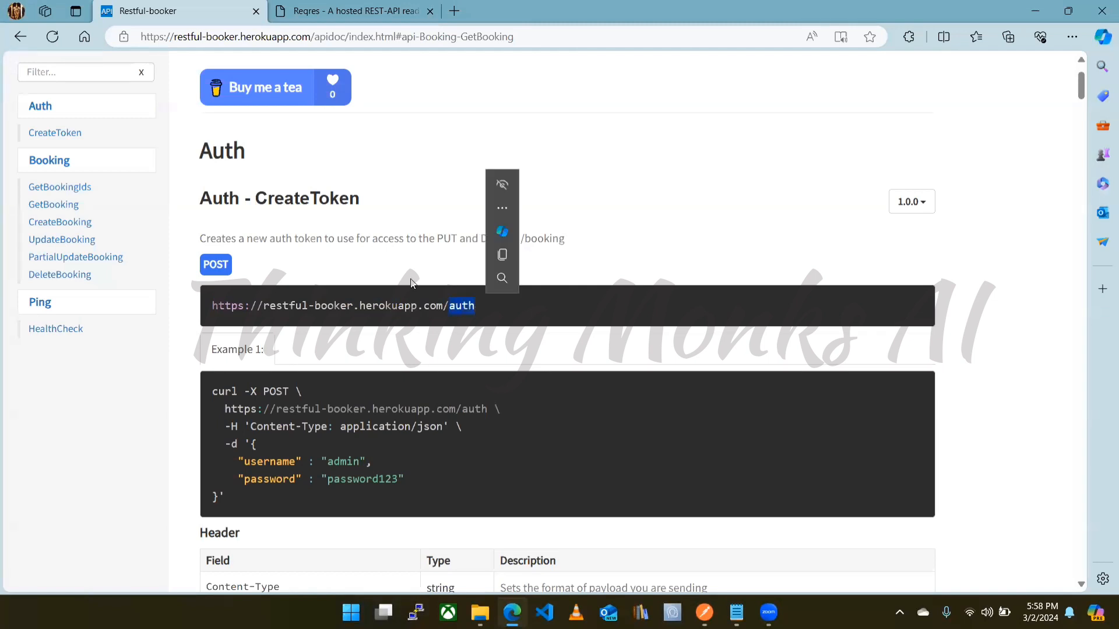
Compare with the reqres.in page, checking its site address as base URL against the /api/users/2 request path
{"action": "key", "text": "ctrl+Tab"}
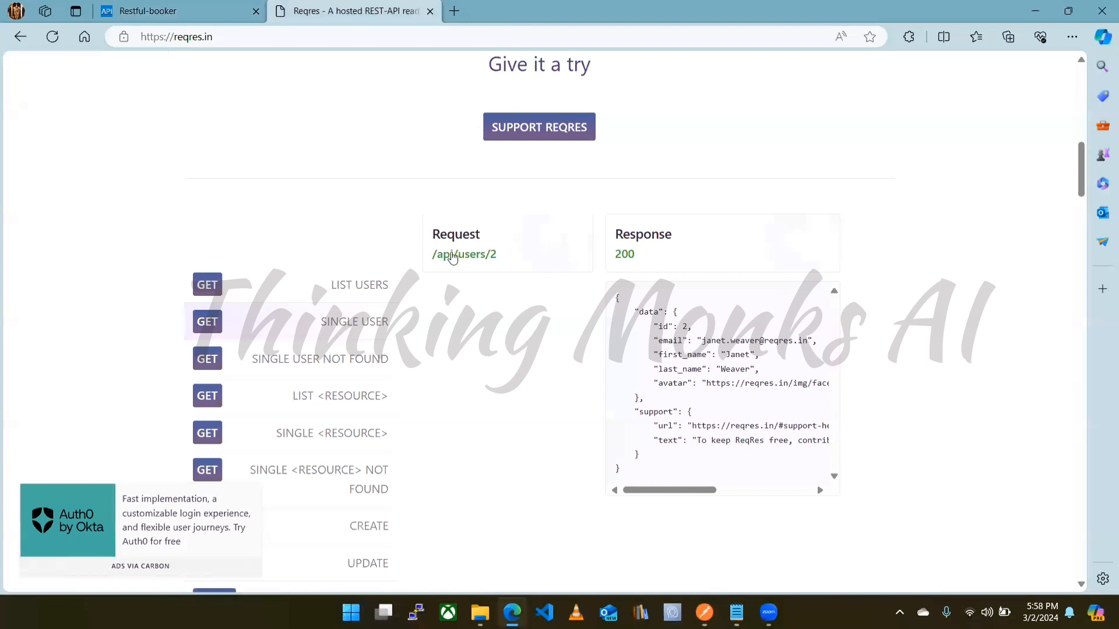
{"action": "left_click_drag", "start_coordinate": [213, 37], "coordinate": [140, 37]}
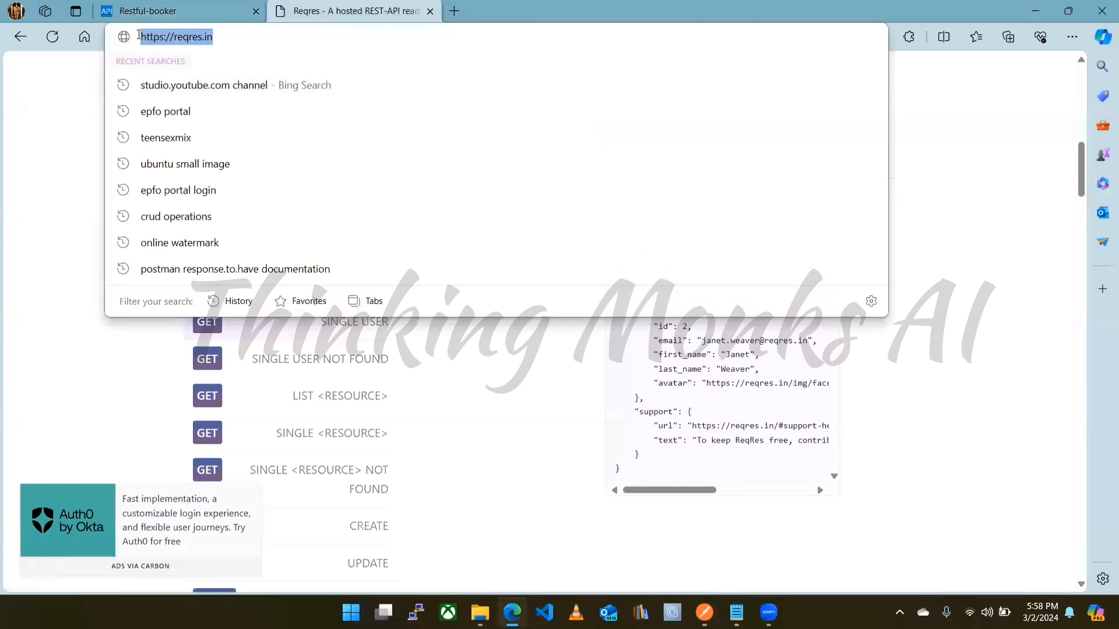
{"action": "left_click", "coordinate": [33, 170]}
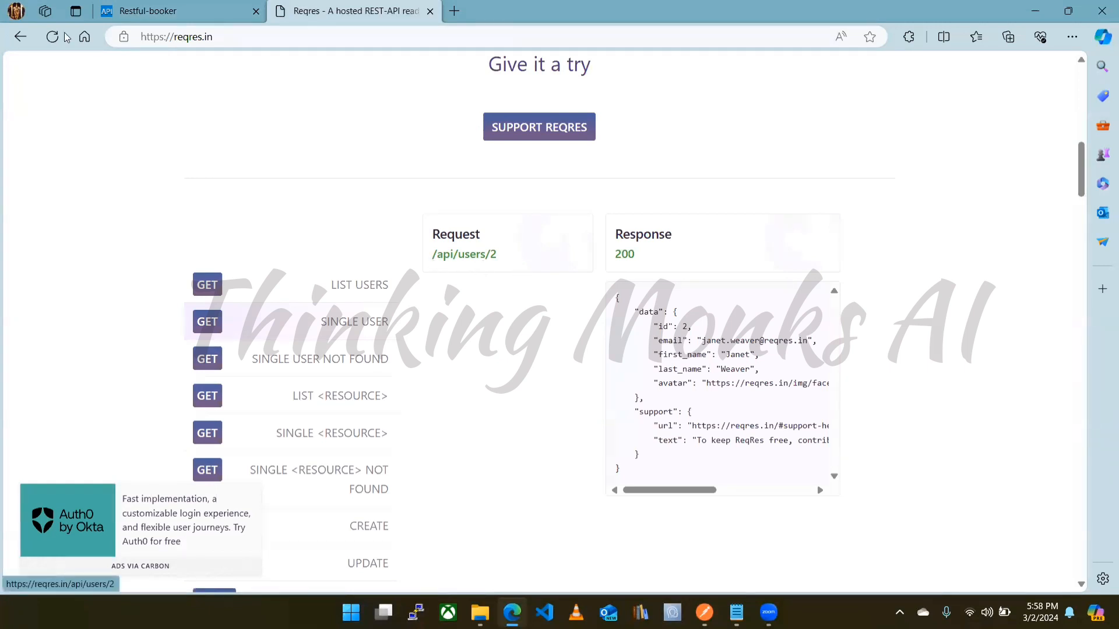
{"action": "key", "text": "ctrl+Tab"}
{"action": "left_click", "coordinate": [505, 308]}
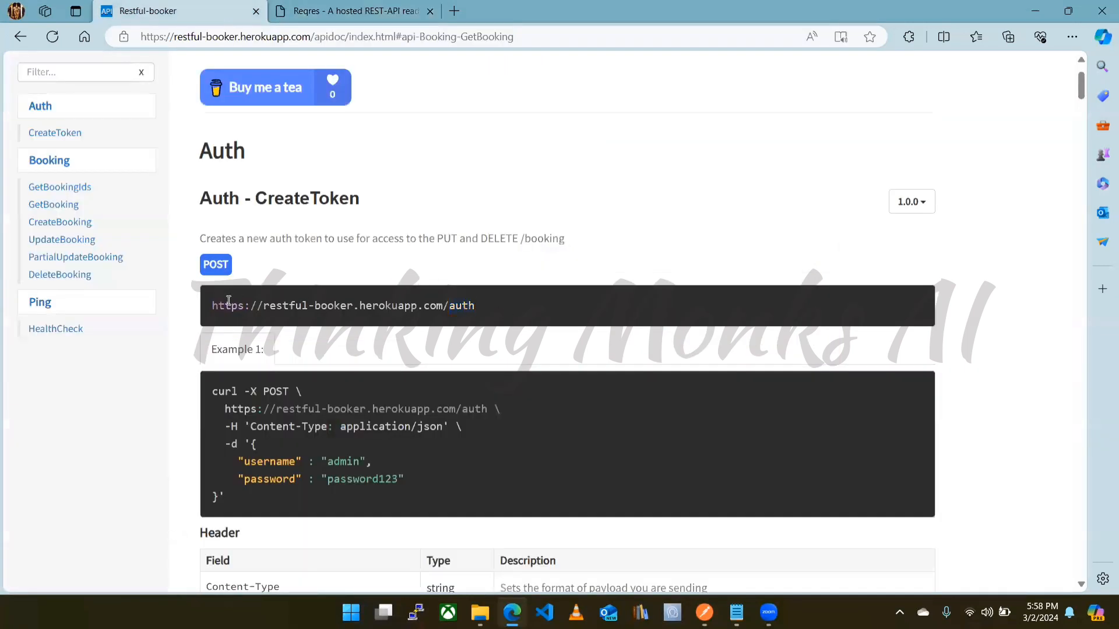
{"action": "left_click_drag", "start_coordinate": [215, 306], "coordinate": [447, 307]}
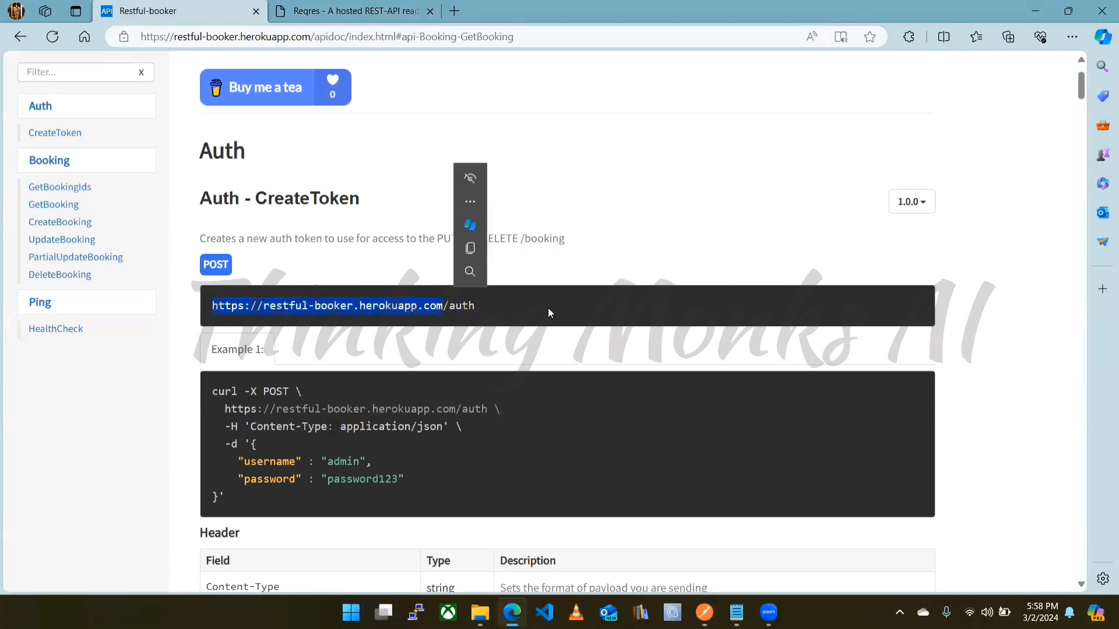
{"action": "left_click", "coordinate": [563, 312]}
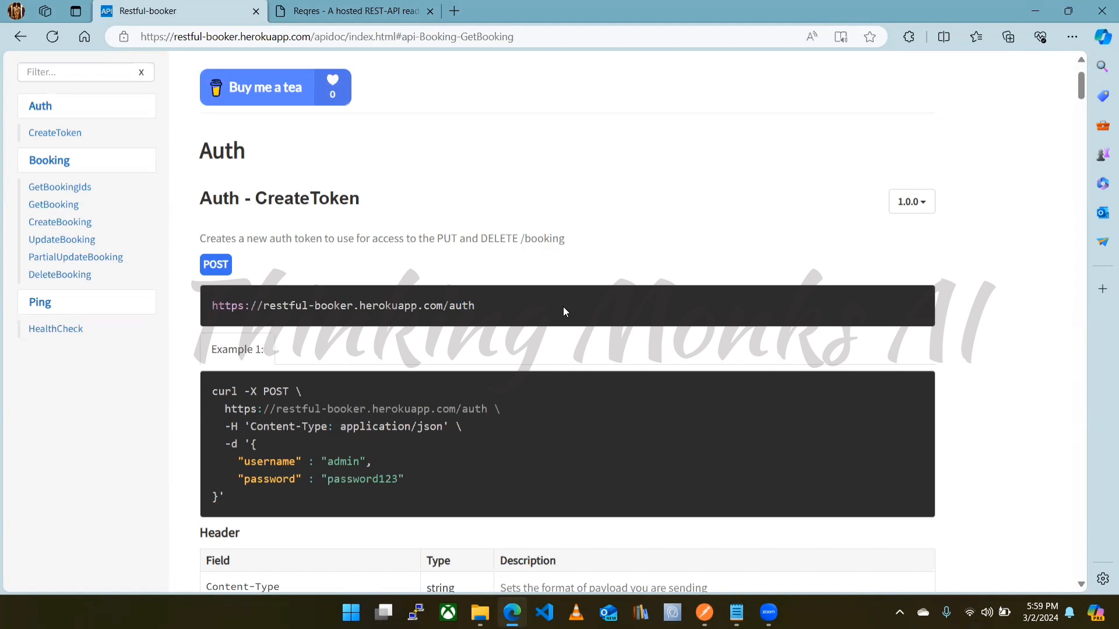
{"action": "left_click_drag", "start_coordinate": [212, 306], "coordinate": [491, 308]}
{"action": "left_click", "coordinate": [448, 315]}
{"action": "left_click_drag", "start_coordinate": [448, 307], "coordinate": [209, 306]}
{"action": "left_click", "coordinate": [476, 332]}
{"action": "left_click_drag", "start_coordinate": [449, 305], "coordinate": [484, 307]}
{"action": "left_click", "coordinate": [414, 383]}
{"action": "left_click_drag", "start_coordinate": [214, 309], "coordinate": [478, 307]}
{"action": "key", "text": "ctrl+c"}
{"action": "key", "text": "alt+Tab"}
{"action": "key", "text": "alt+Tab"}
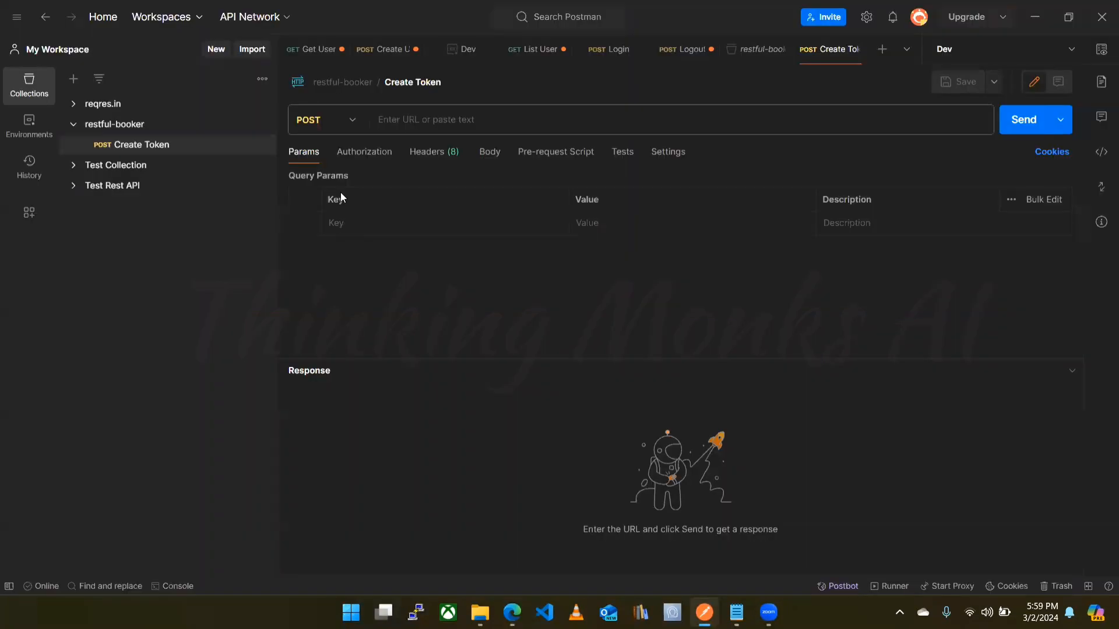
{"action": "left_click", "coordinate": [375, 119]}
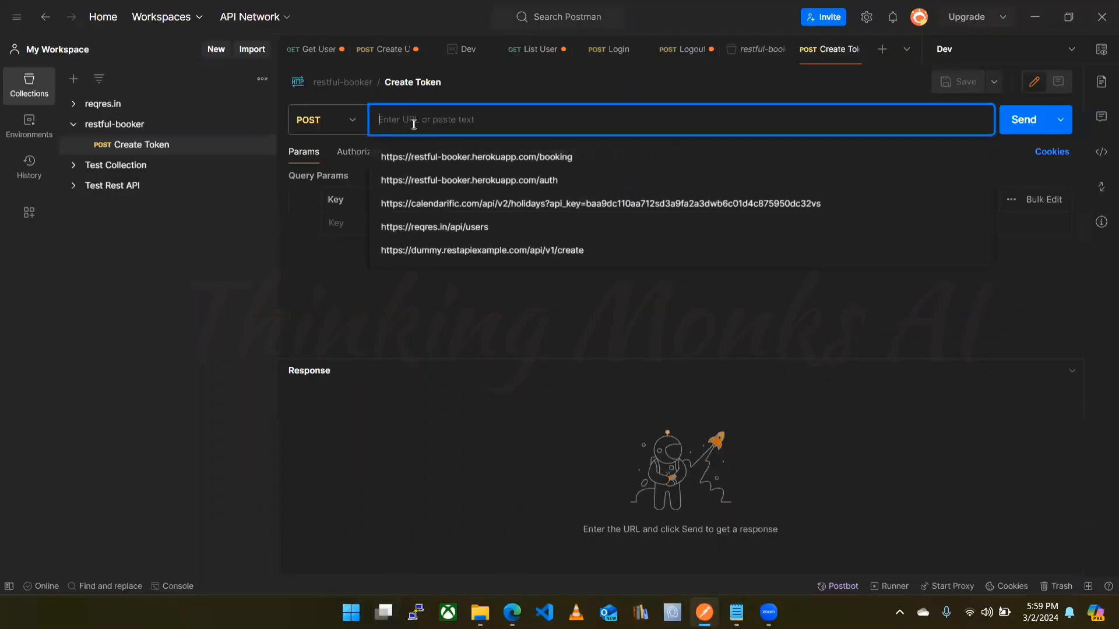
{"action": "key", "text": "ctrl+v"}
{"action": "left_click", "coordinate": [400, 305]}
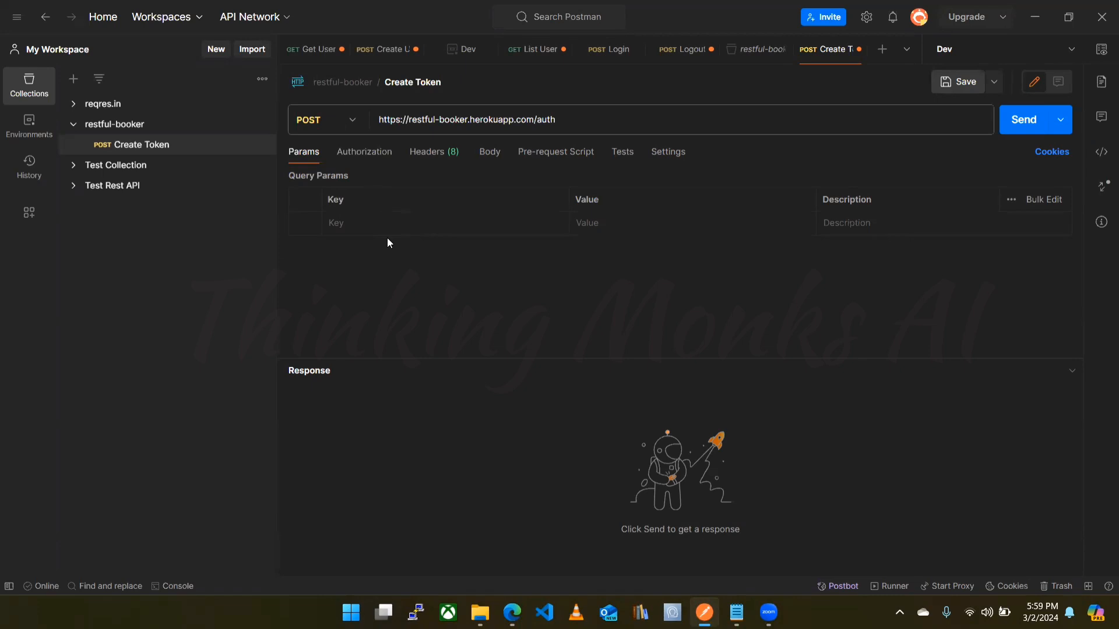
Set the Create Token request body to raw with the JSON format
{"action": "left_click", "coordinate": [493, 155]}
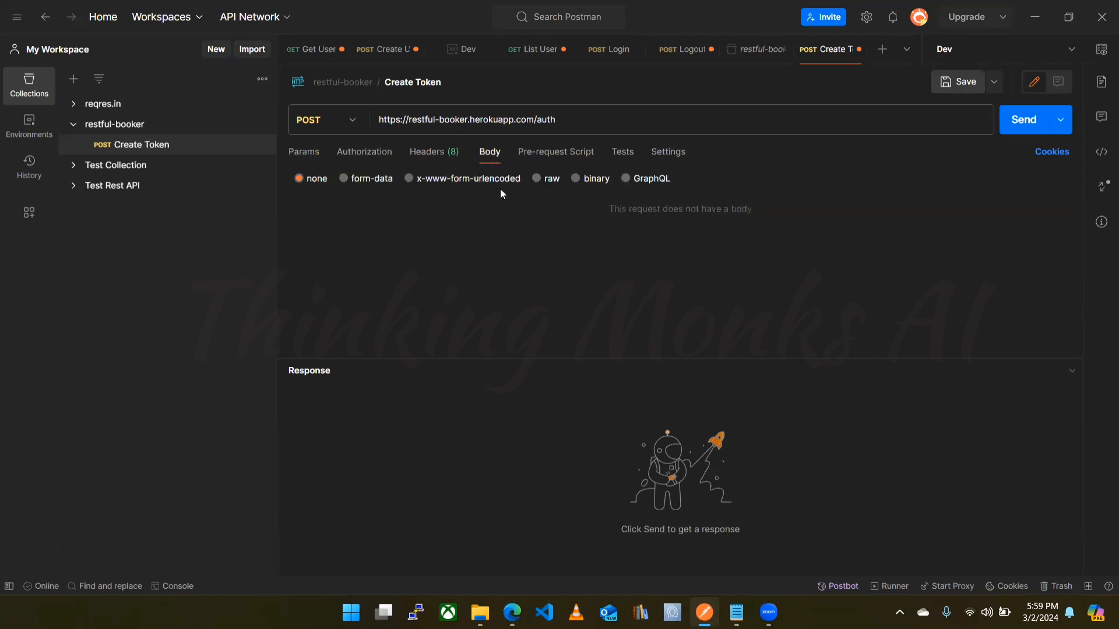
{"action": "left_click", "coordinate": [537, 181]}
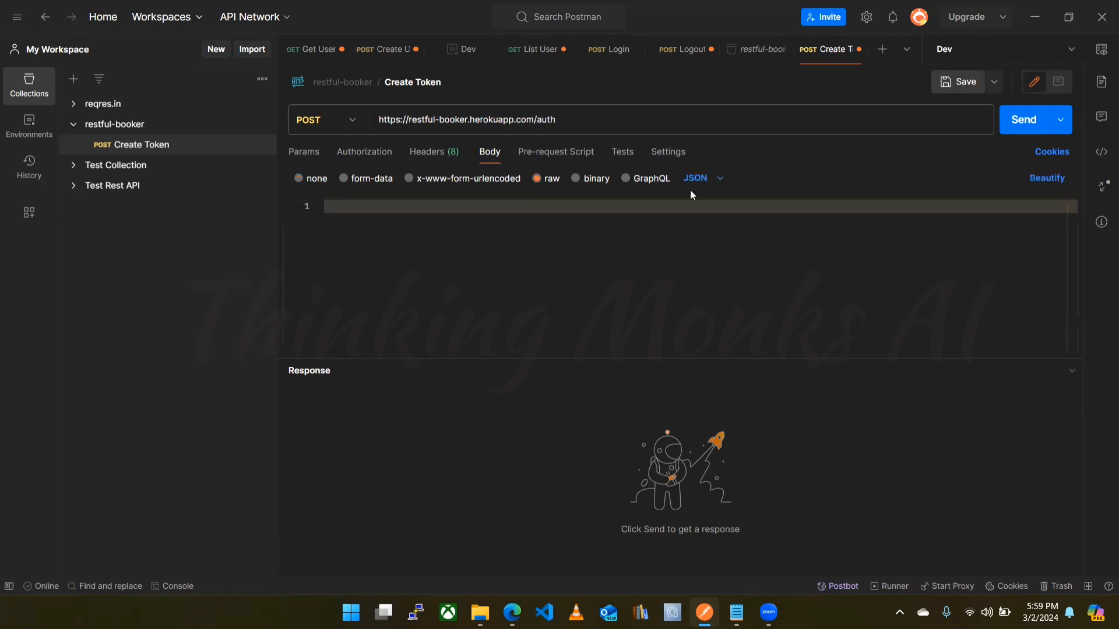
{"action": "left_click", "coordinate": [711, 177]}
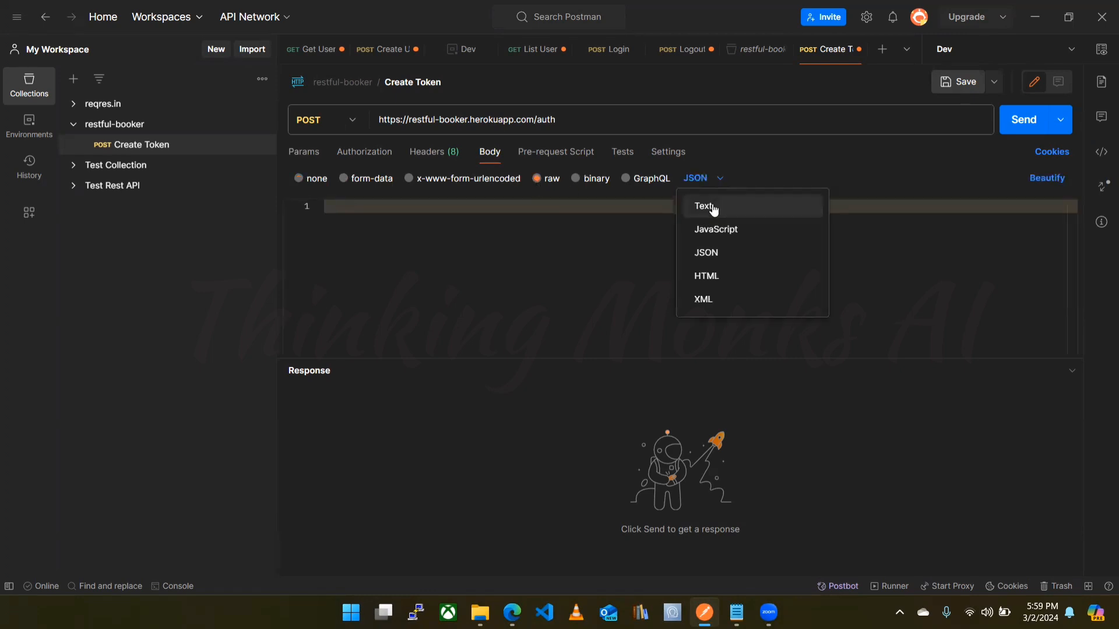
{"action": "left_click", "coordinate": [711, 255]}
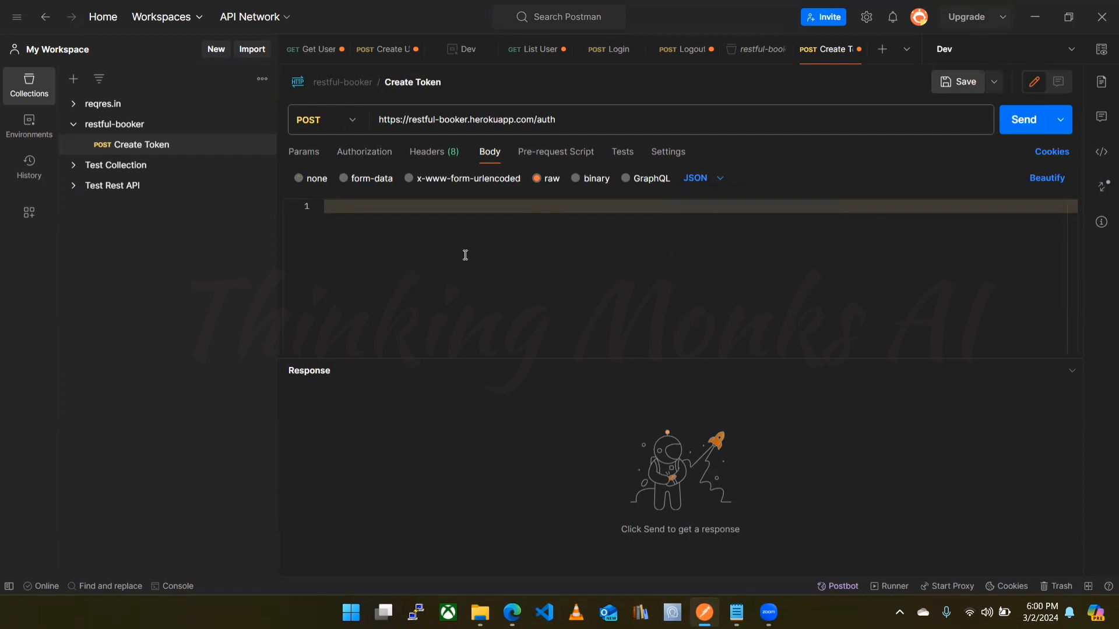
Check the Content-Type header in the documentation's CreateToken curl example and copy its value application/json
{"action": "key", "text": "alt+Tab"}
{"action": "scroll", "coordinate": [198, 290], "scroll_direction": "down", "scroll_amount": 3}
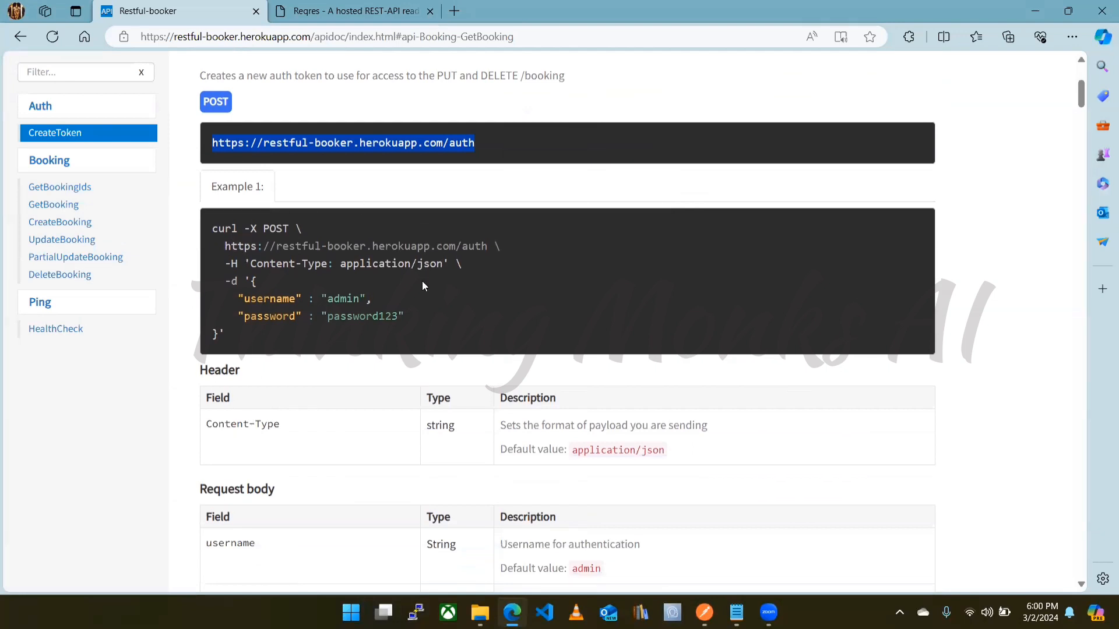
{"action": "scroll", "coordinate": [362, 223], "scroll_direction": "up", "scroll_amount": 2}
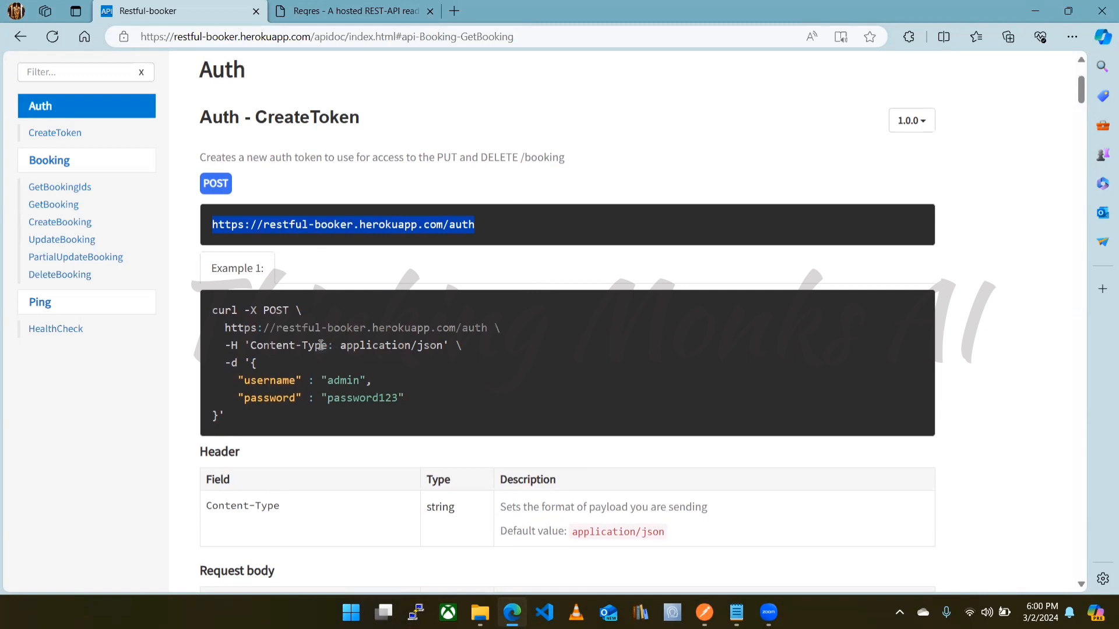
{"action": "left_click", "coordinate": [297, 360]}
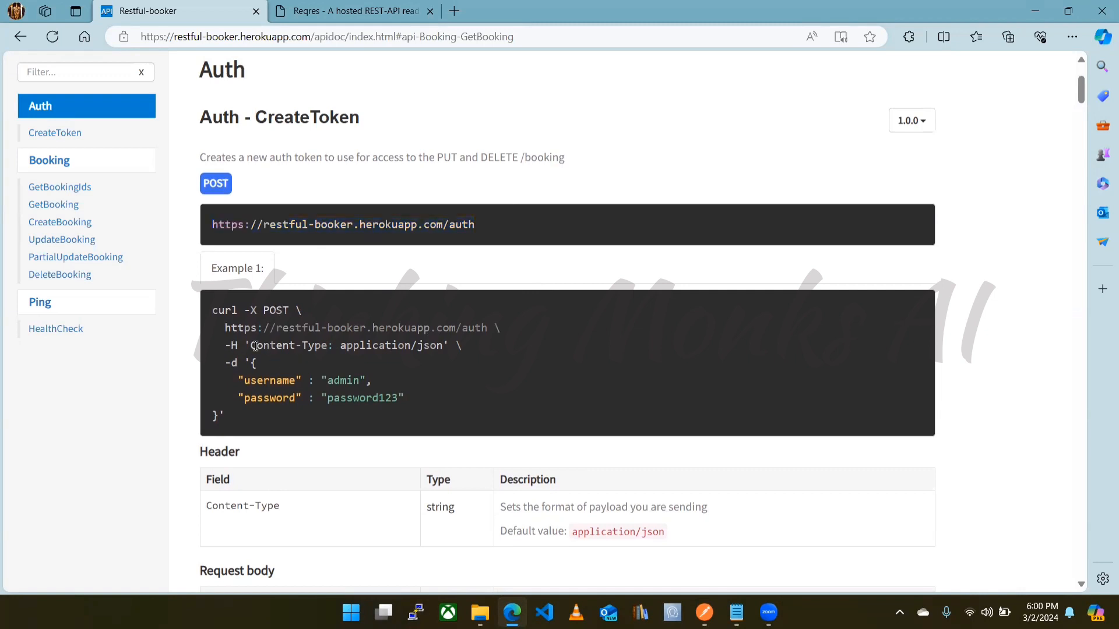
{"action": "left_click_drag", "start_coordinate": [225, 346], "coordinate": [459, 346]}
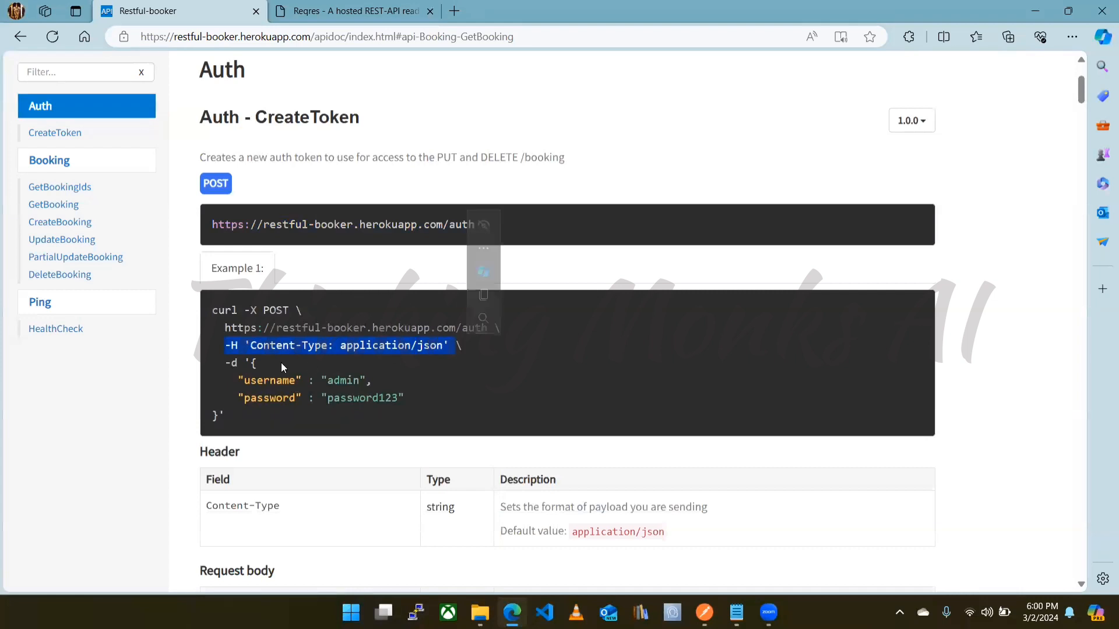
{"action": "left_click", "coordinate": [342, 346]}
{"action": "left_click_drag", "start_coordinate": [343, 346], "coordinate": [444, 346]}
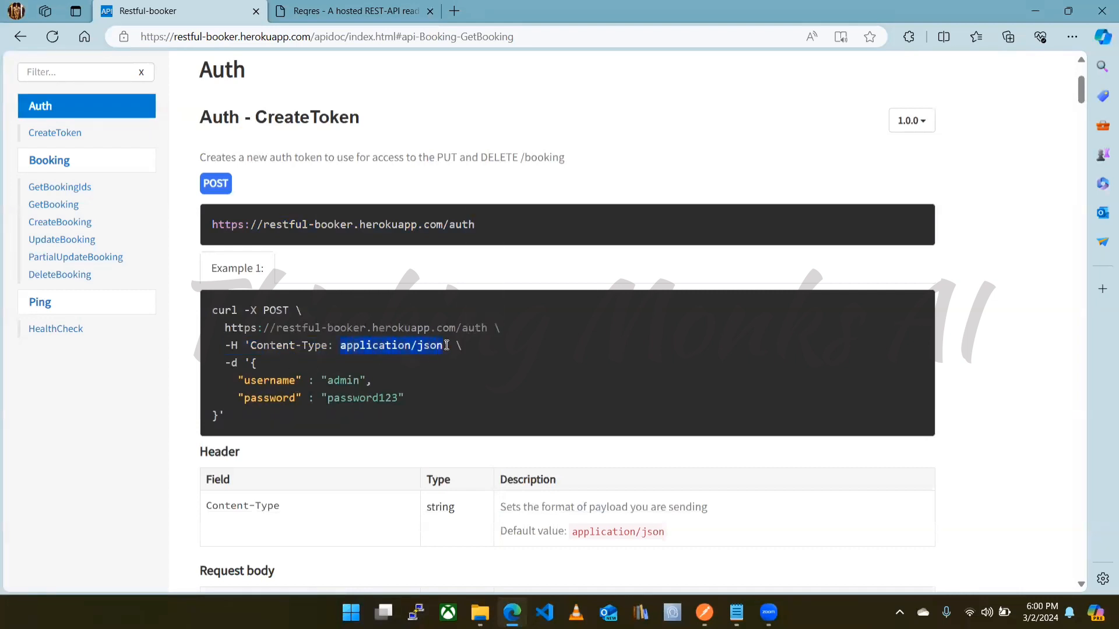
{"action": "key", "text": "ctrl+c"}
Back in Postman, show the Create Token request's hidden auto-generated headers and look through them
{"action": "key", "text": "alt+Tab"}
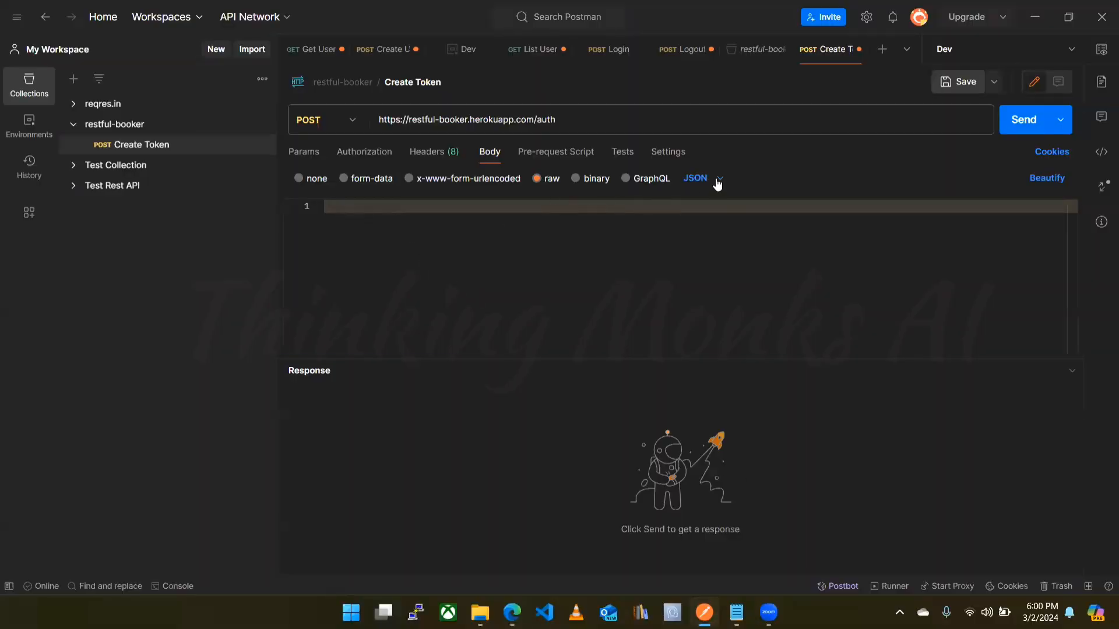
{"action": "left_click", "coordinate": [454, 156]}
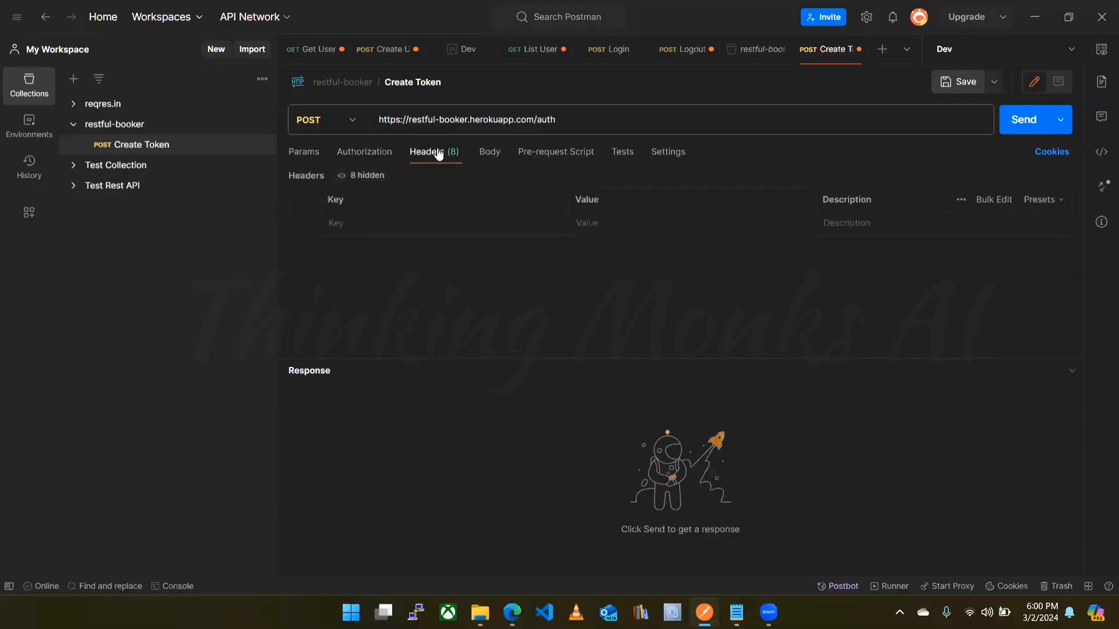
{"action": "left_click", "coordinate": [362, 177]}
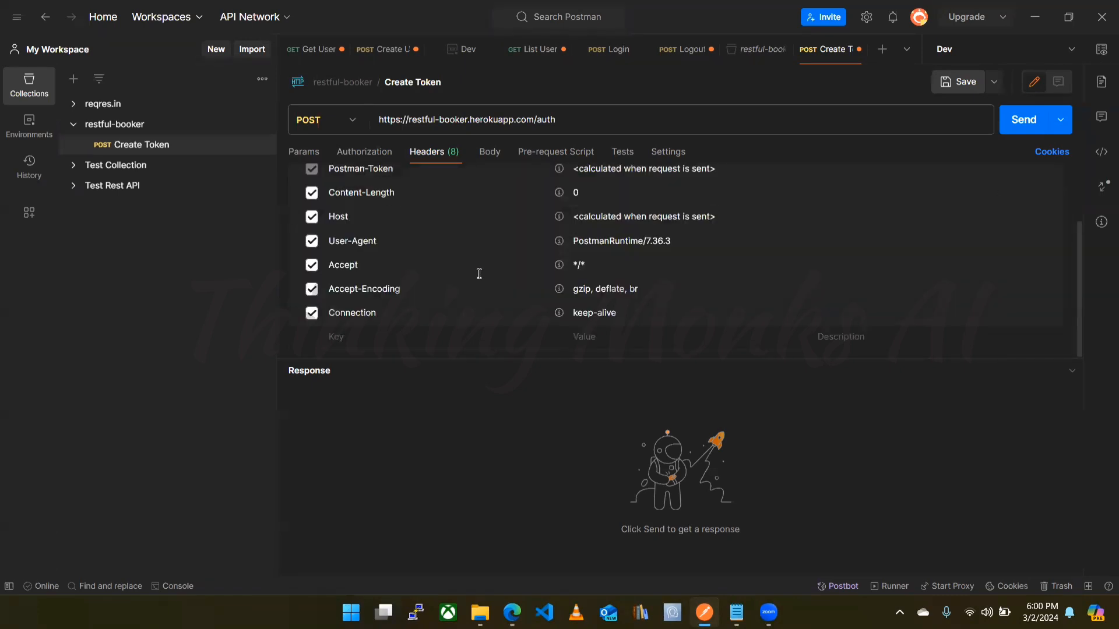
{"action": "scroll", "coordinate": [487, 305], "scroll_direction": "up", "scroll_amount": 2}
{"action": "scroll", "coordinate": [492, 295], "scroll_direction": "down", "scroll_amount": 2}
{"action": "scroll", "coordinate": [487, 287], "scroll_direction": "up", "scroll_amount": 2}
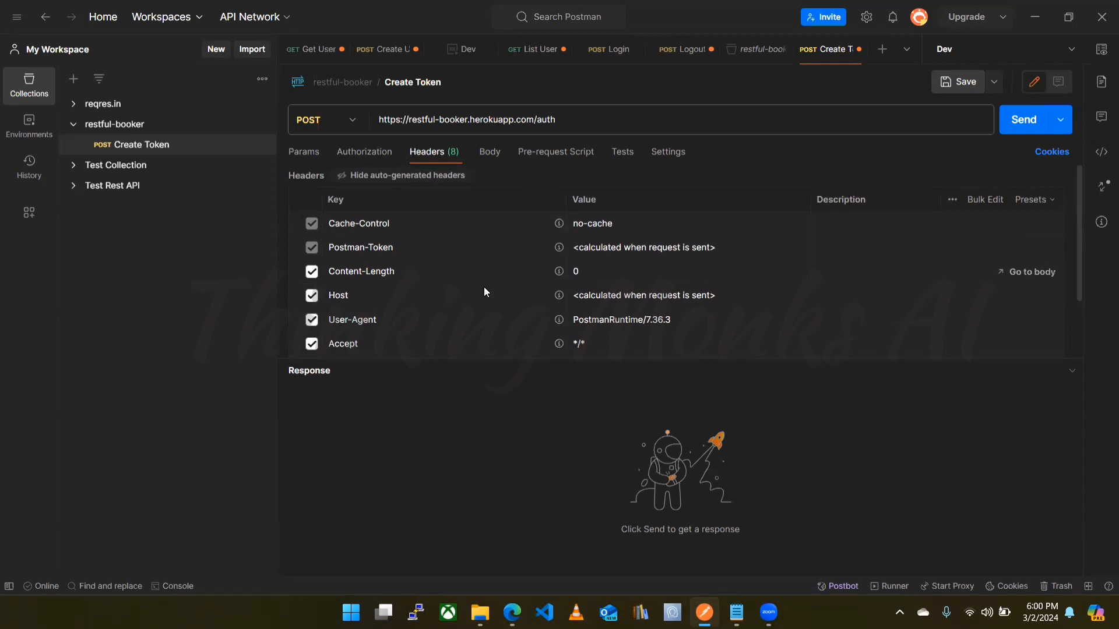
Copy the JSON body with the username and password fields from CreateToken's documentation example into the Create Token request body in Postman
{"action": "key", "text": "alt+Tab"}
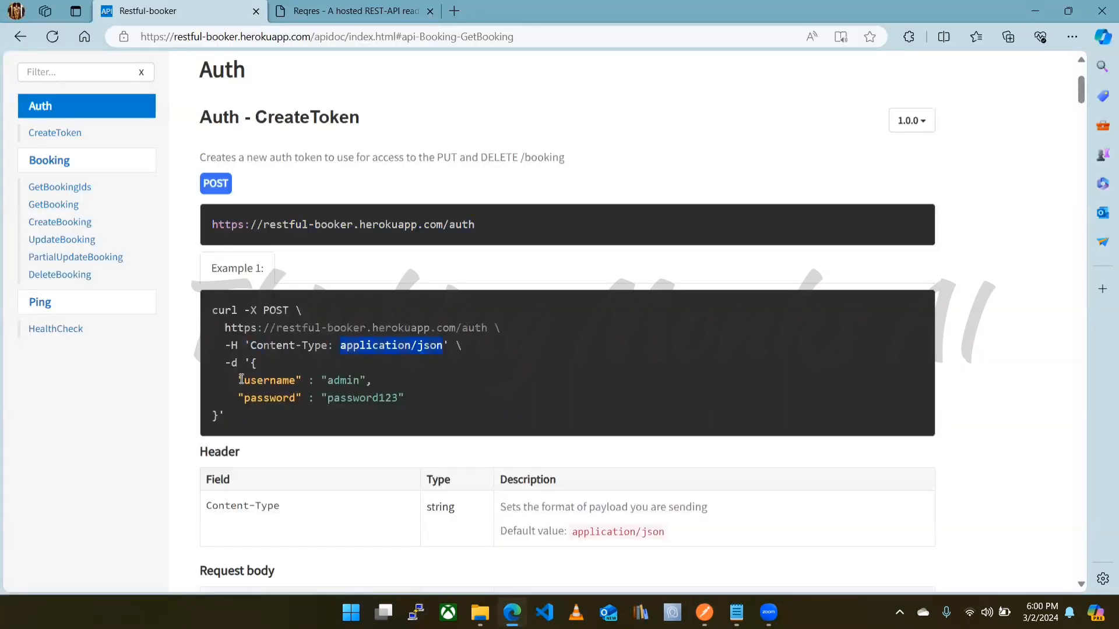
{"action": "left_click_drag", "start_coordinate": [225, 362], "coordinate": [228, 385]}
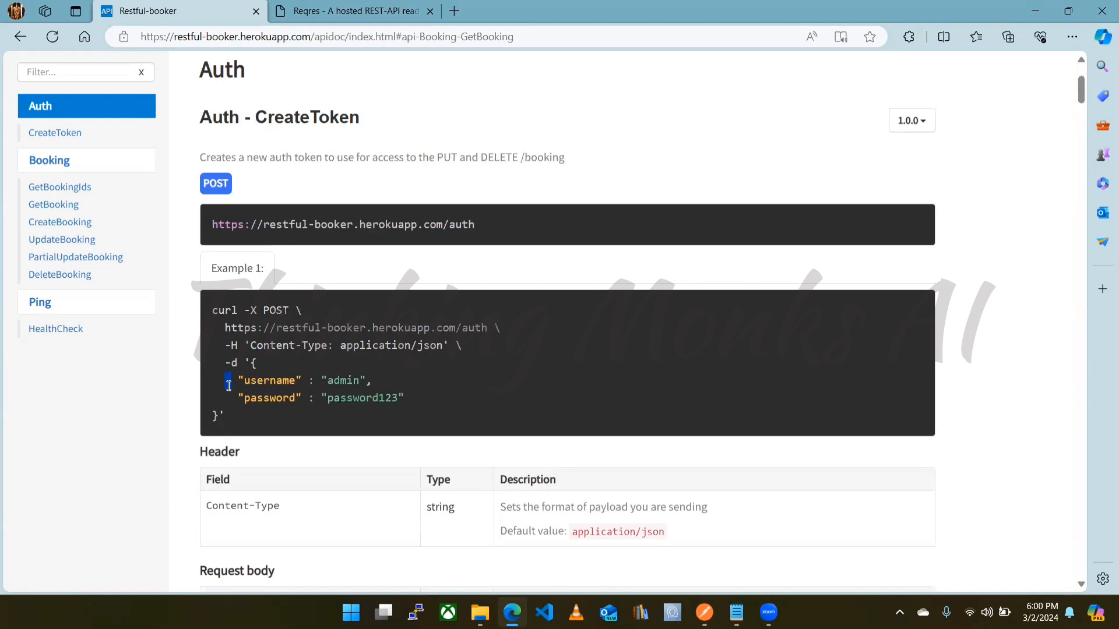
{"action": "key", "text": "alt+Tab"}
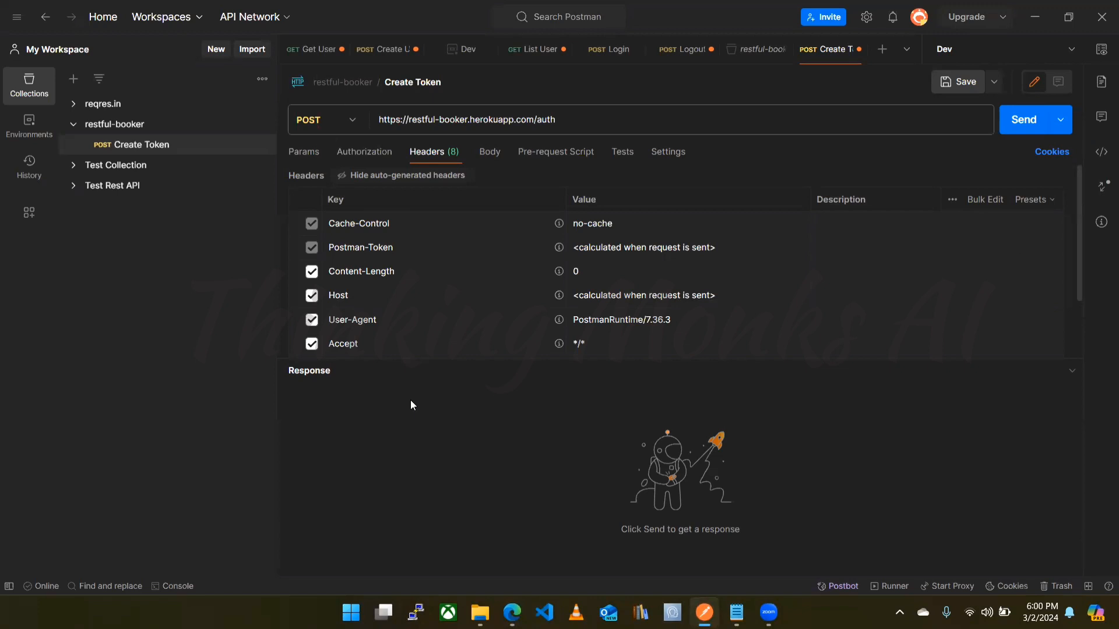
{"action": "key", "text": "alt+Tab"}
{"action": "left_click_drag", "start_coordinate": [252, 363], "coordinate": [220, 417]}
{"action": "key", "text": "ctrl+c"}
{"action": "key", "text": "alt+Tab"}
{"action": "left_click", "coordinate": [489, 152]}
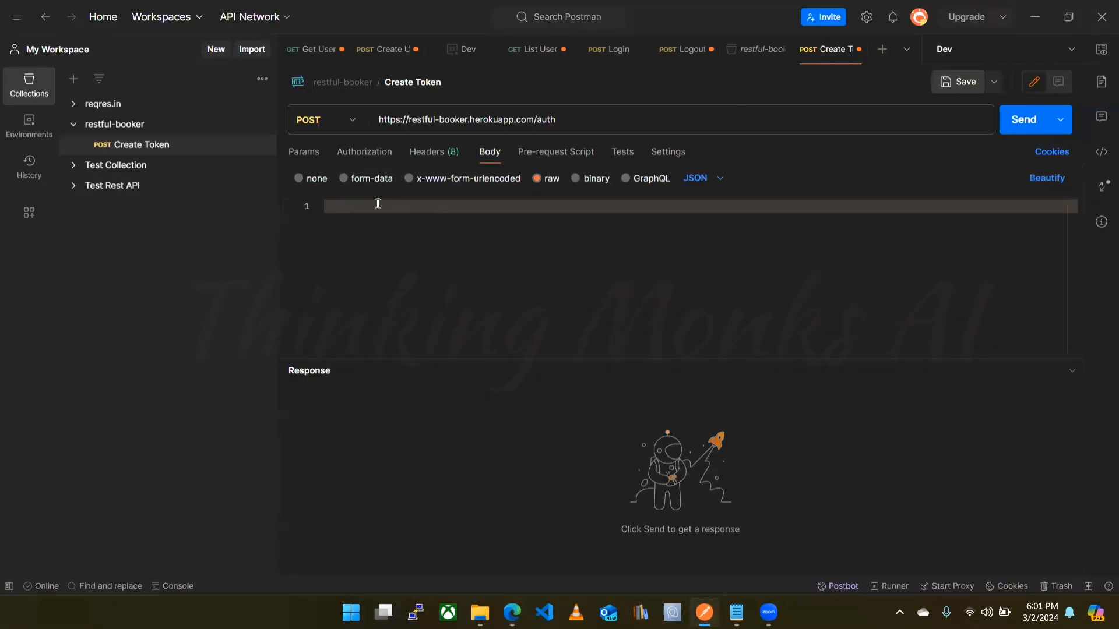
{"action": "key", "text": "ctrl+v"}
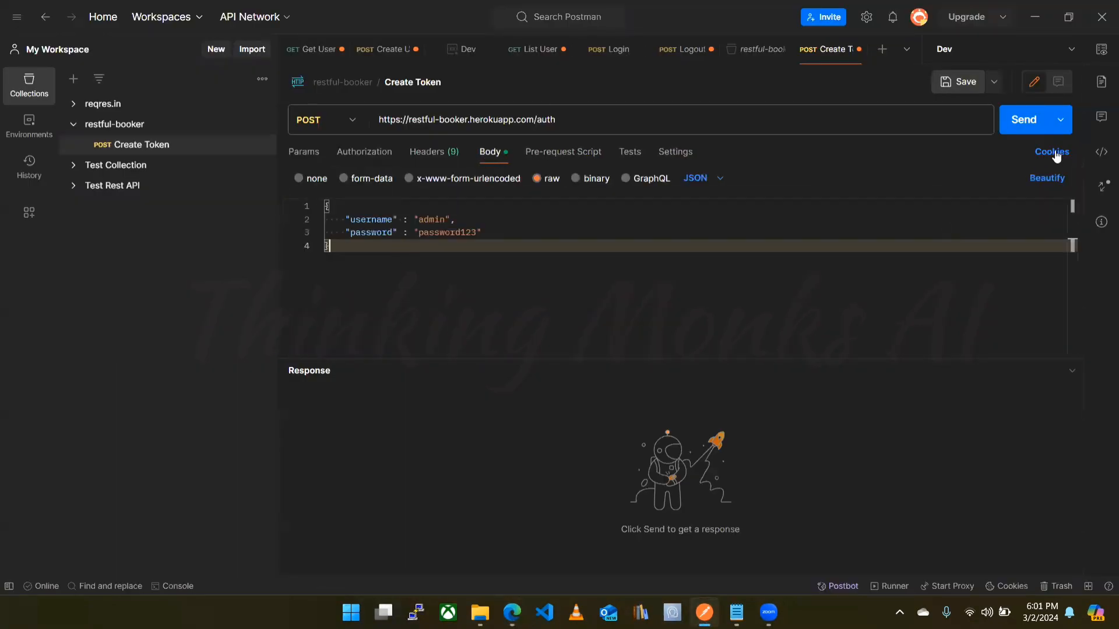
Beautify the Create Token request's JSON body and send the request
{"action": "left_click", "coordinate": [1047, 184]}
{"action": "left_click", "coordinate": [345, 245]}
{"action": "left_click", "coordinate": [1014, 133]}
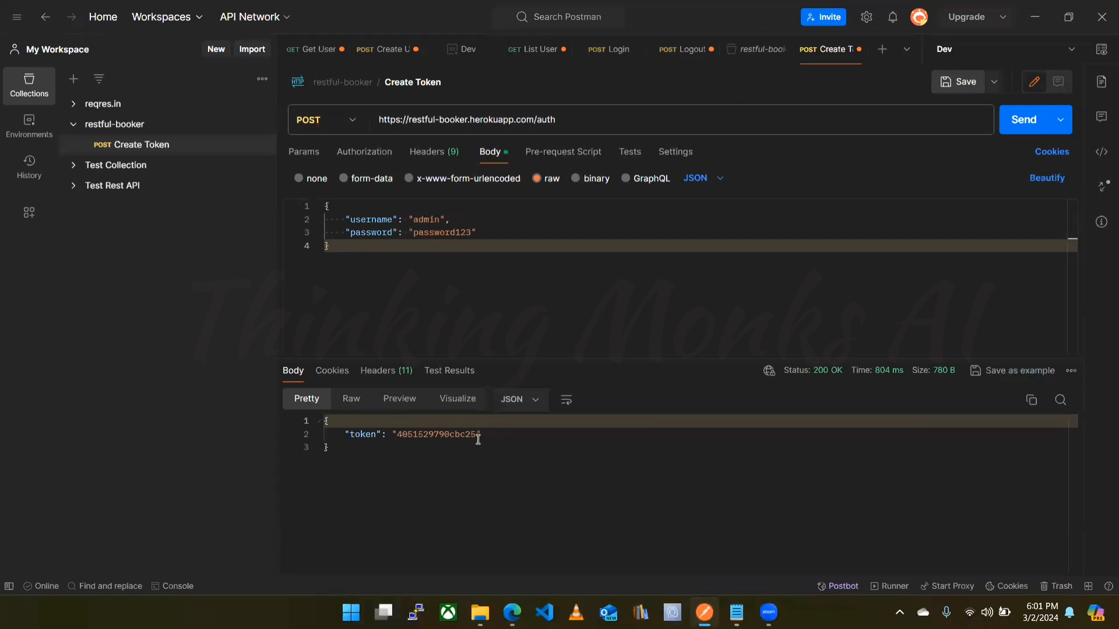
{"action": "key", "text": "alt+Tab"}
{"action": "key", "text": "alt+Tab"}
{"action": "key", "text": "alt+Tab"}
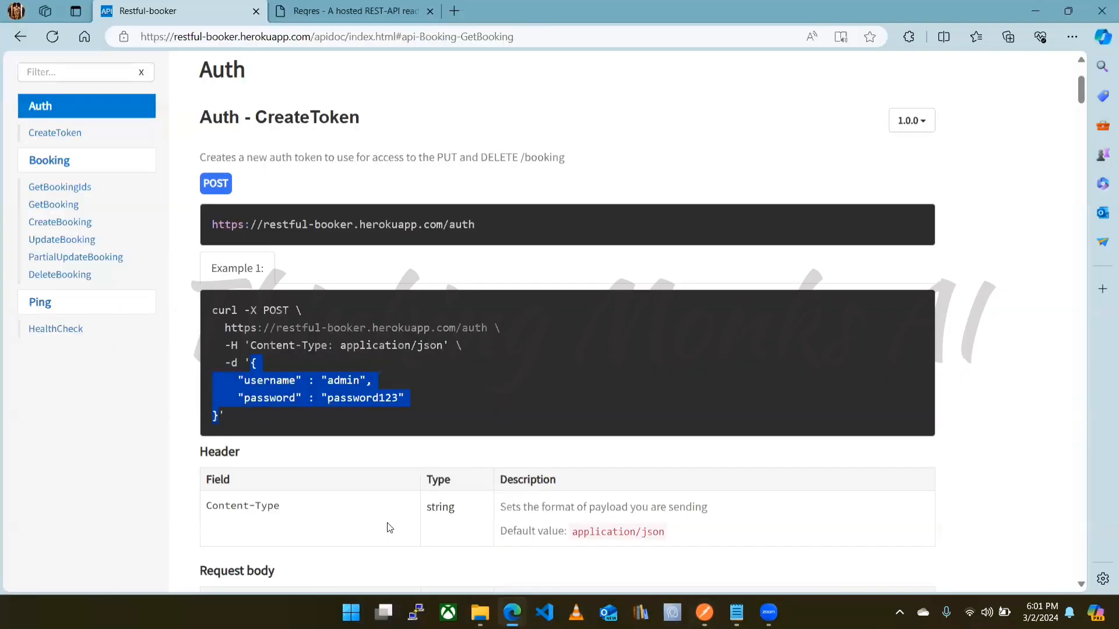
{"action": "left_click", "coordinate": [55, 208]}
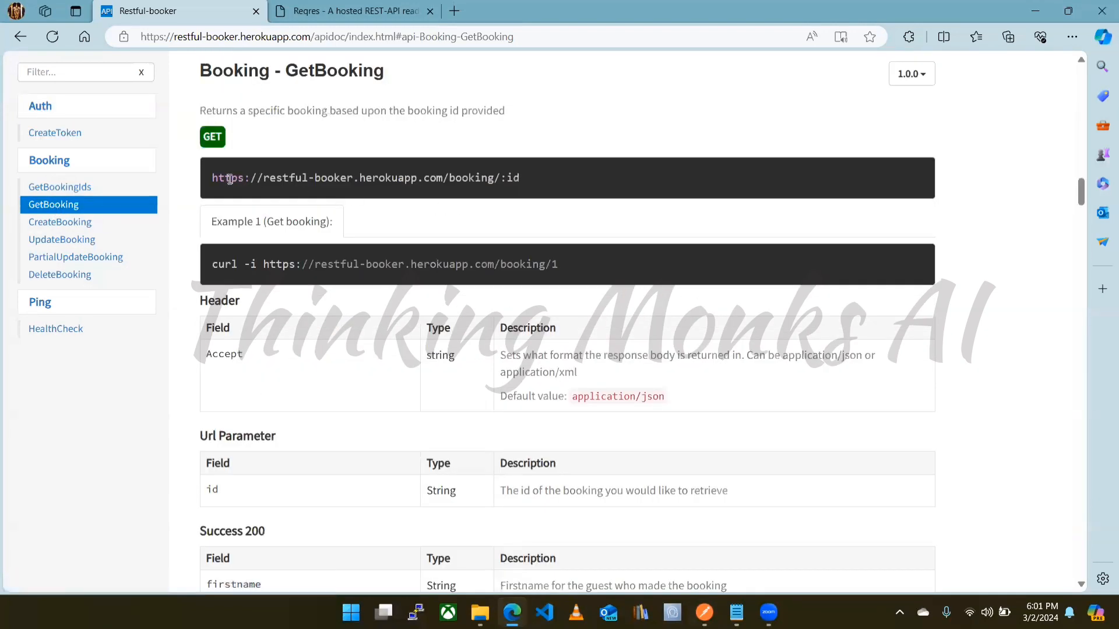
{"action": "left_click_drag", "start_coordinate": [209, 178], "coordinate": [499, 178]}
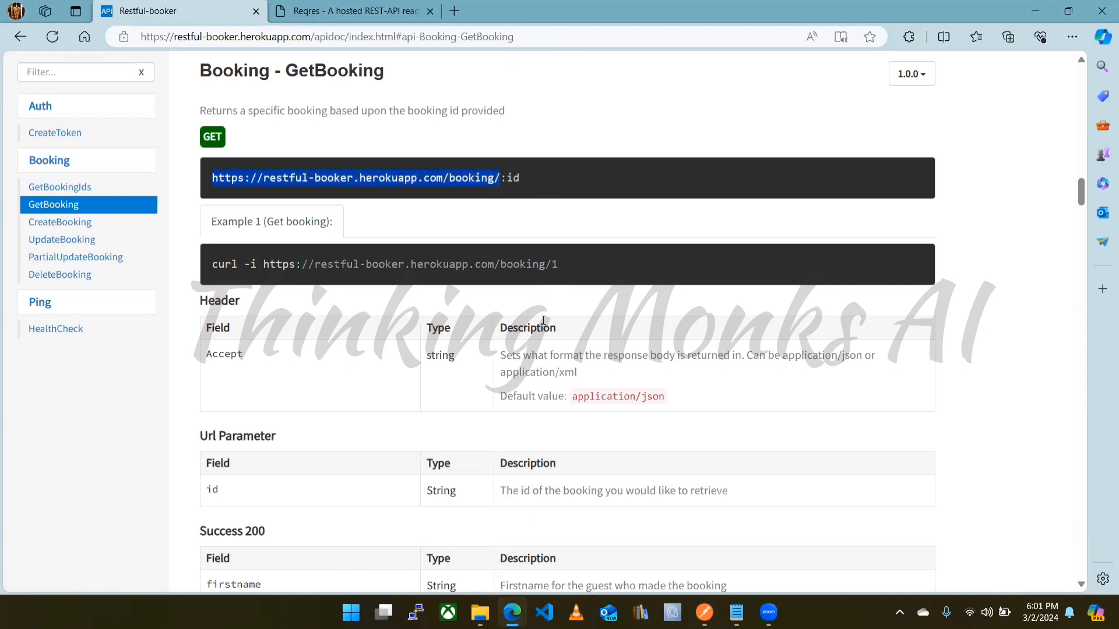
{"action": "key", "text": "alt"}
{"action": "left_click_drag", "start_coordinate": [264, 264], "coordinate": [562, 262]}
{"action": "key", "text": "ctrl+c"}
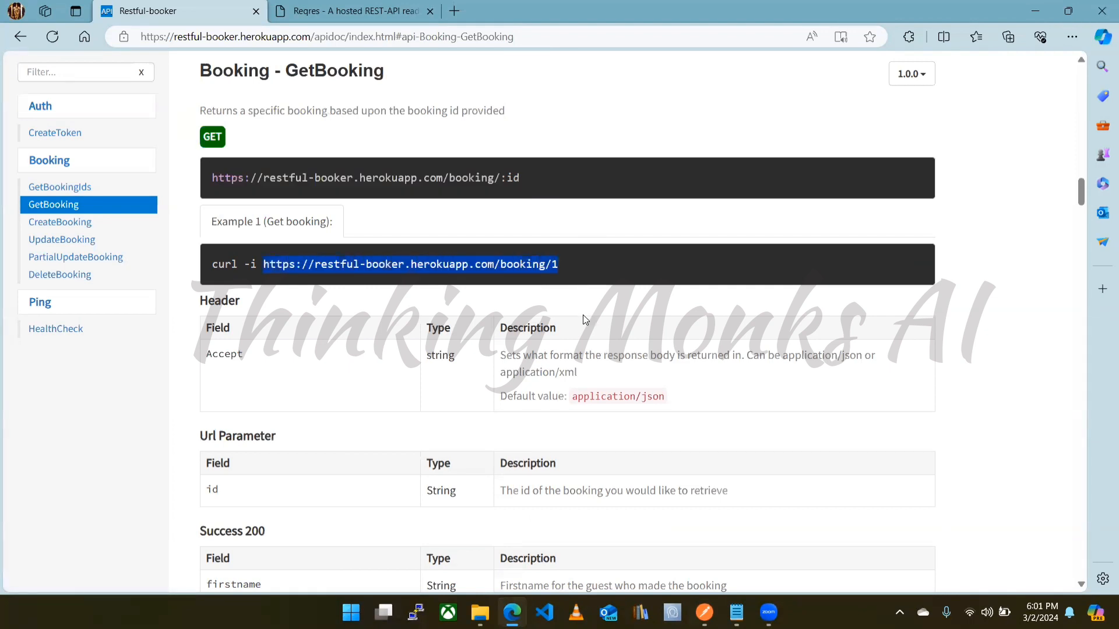
Back in Postman, add a request named Get Bookings to the restful-booker collection
{"action": "key", "text": "alt+Tab"}
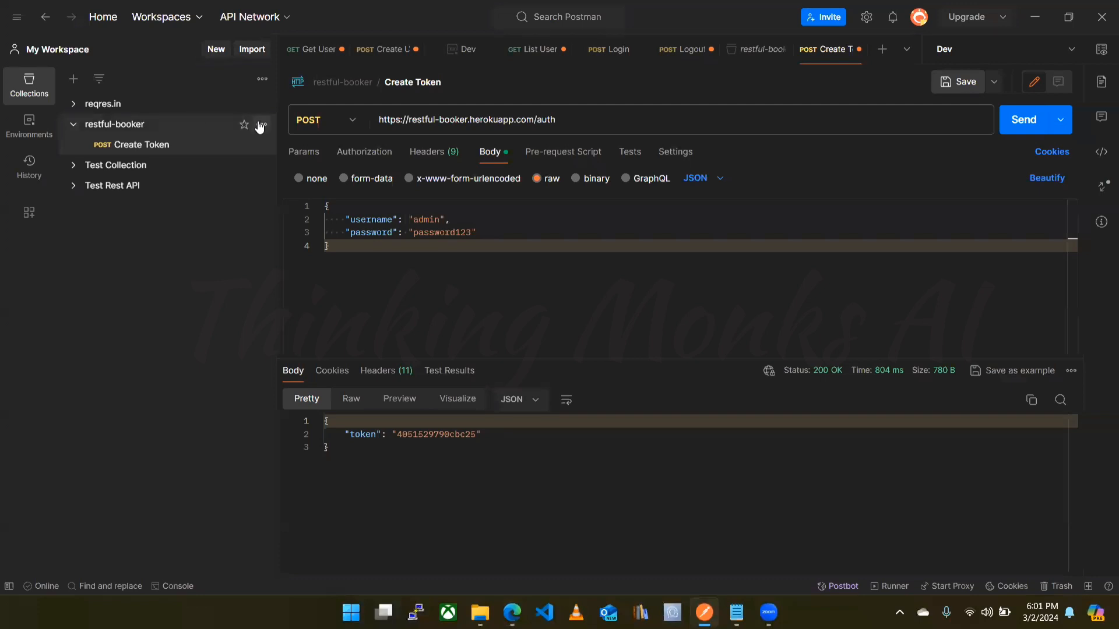
{"action": "left_click", "coordinate": [261, 126]}
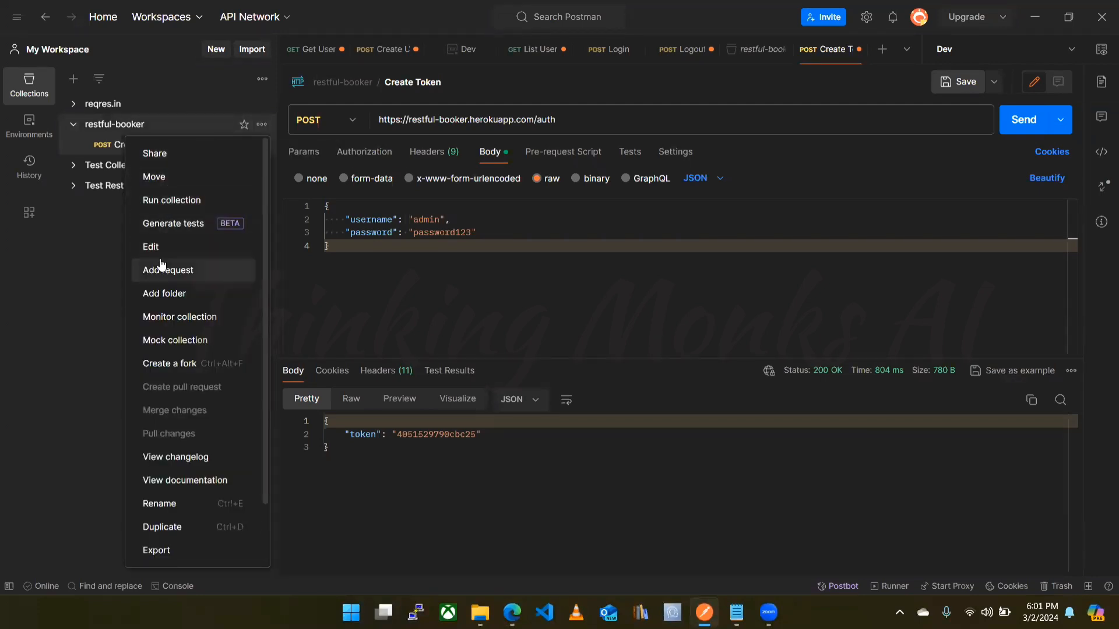
{"action": "left_click", "coordinate": [171, 275]}
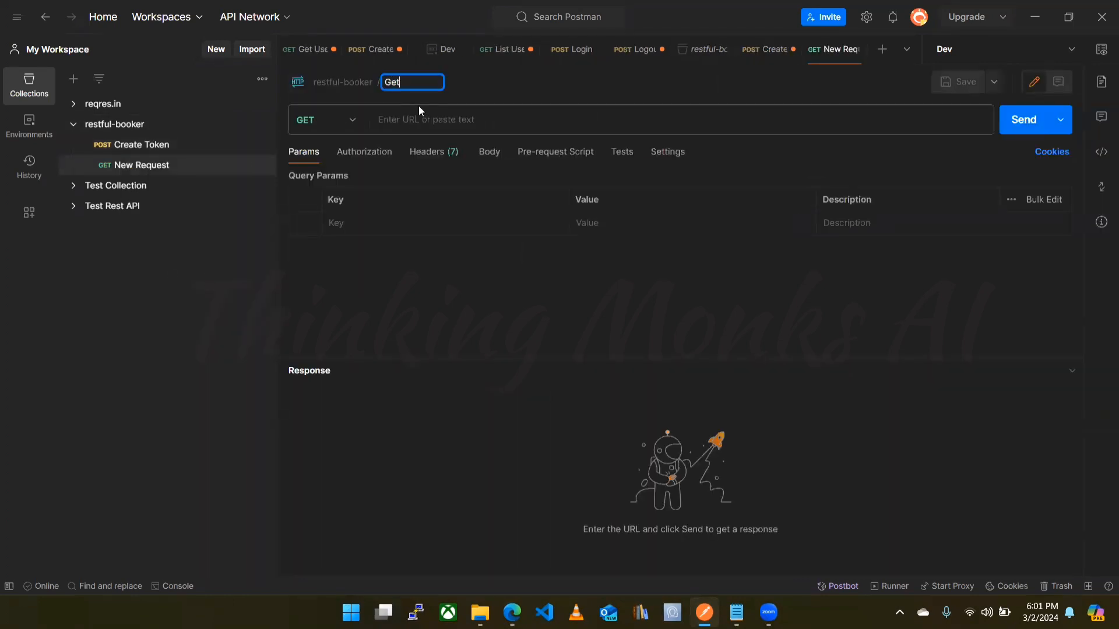
{"action": "type", "text": "Get Bookings"}
{"action": "key", "text": "Return"}
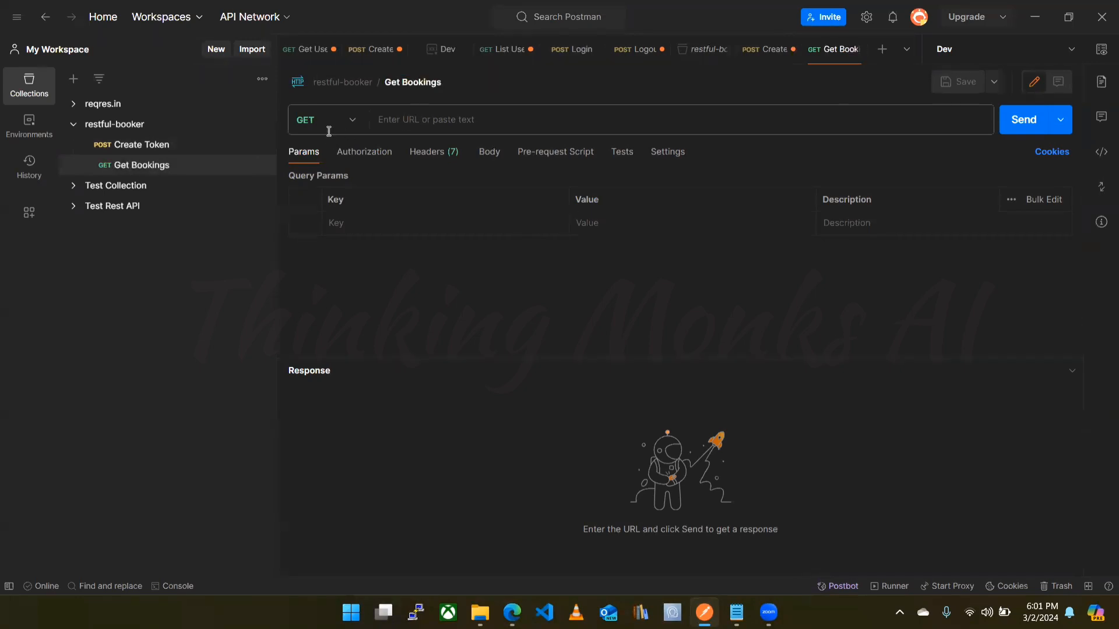
{"action": "left_click", "coordinate": [427, 120]}
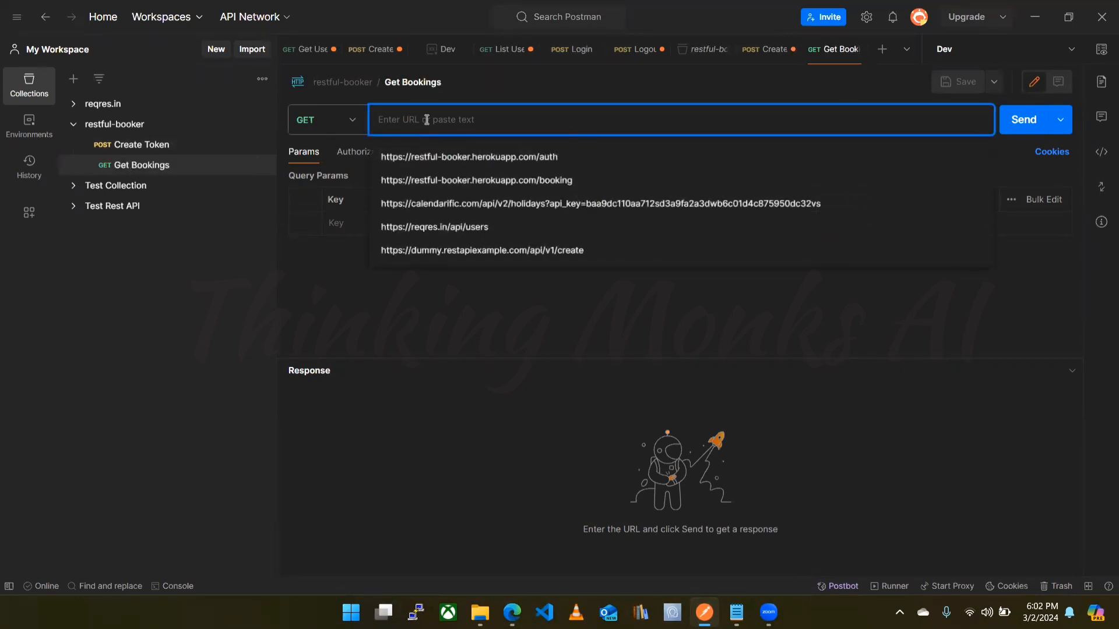
{"action": "key", "text": "ctrl+v"}
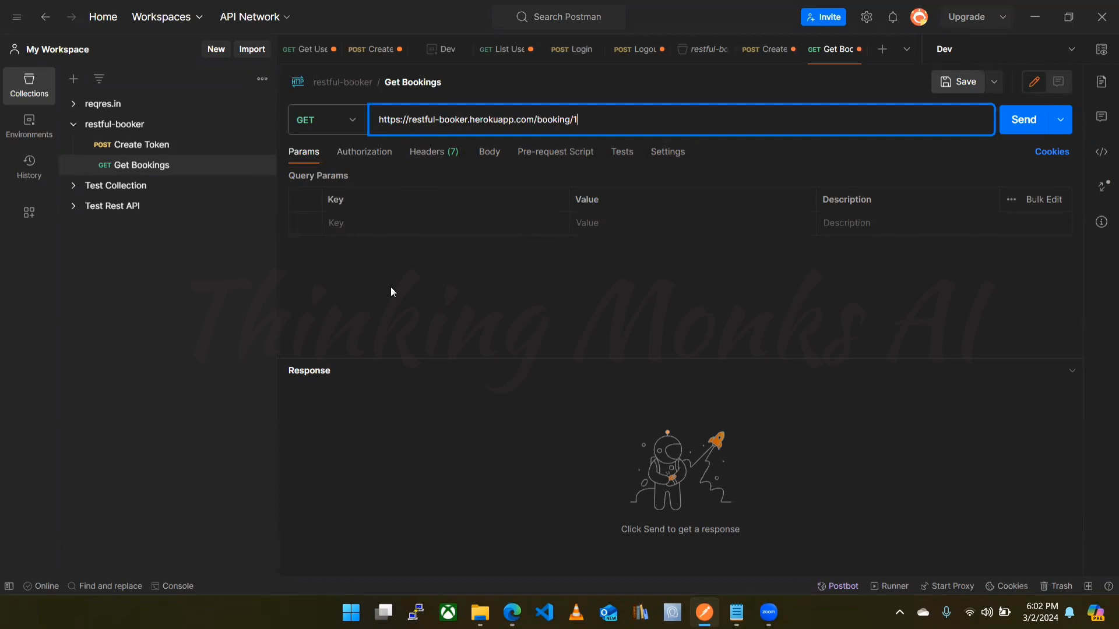
{"action": "left_click", "coordinate": [1024, 120]}
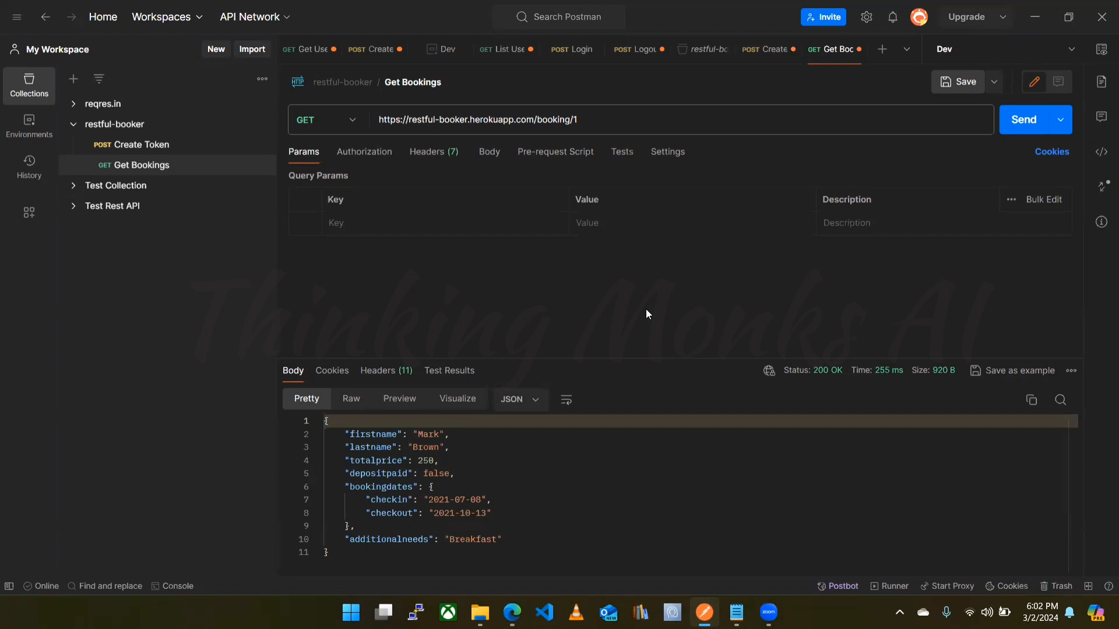
View the Get Single User and List Users requests in the reqres.in collection for comparison, and return to Get Bookings
{"action": "left_click", "coordinate": [74, 105]}
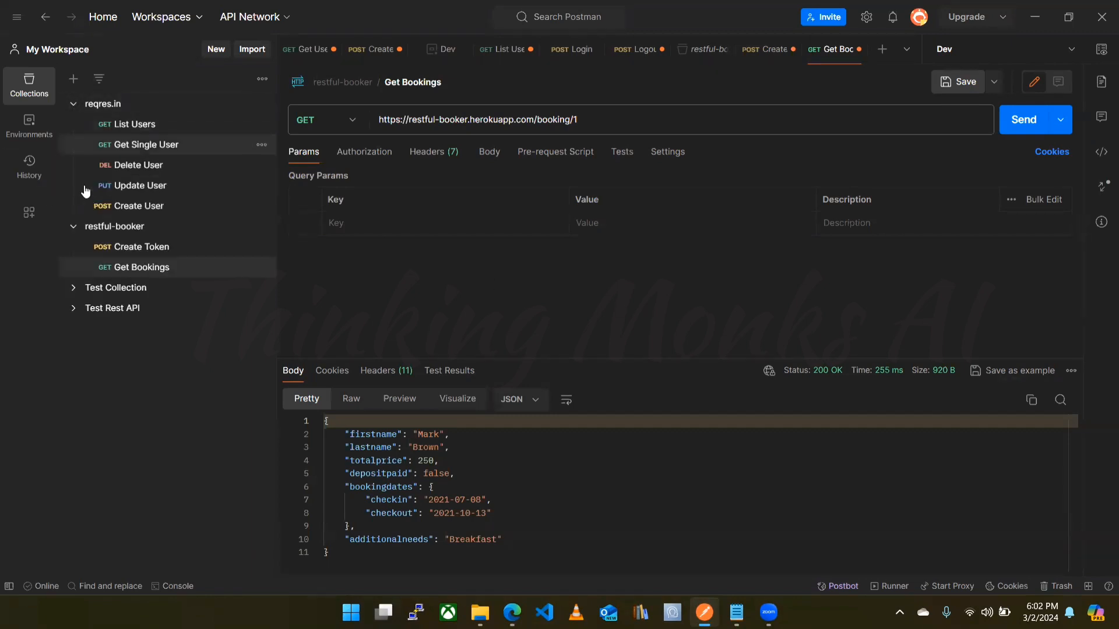
{"action": "left_click", "coordinate": [140, 146]}
{"action": "left_click", "coordinate": [140, 124]}
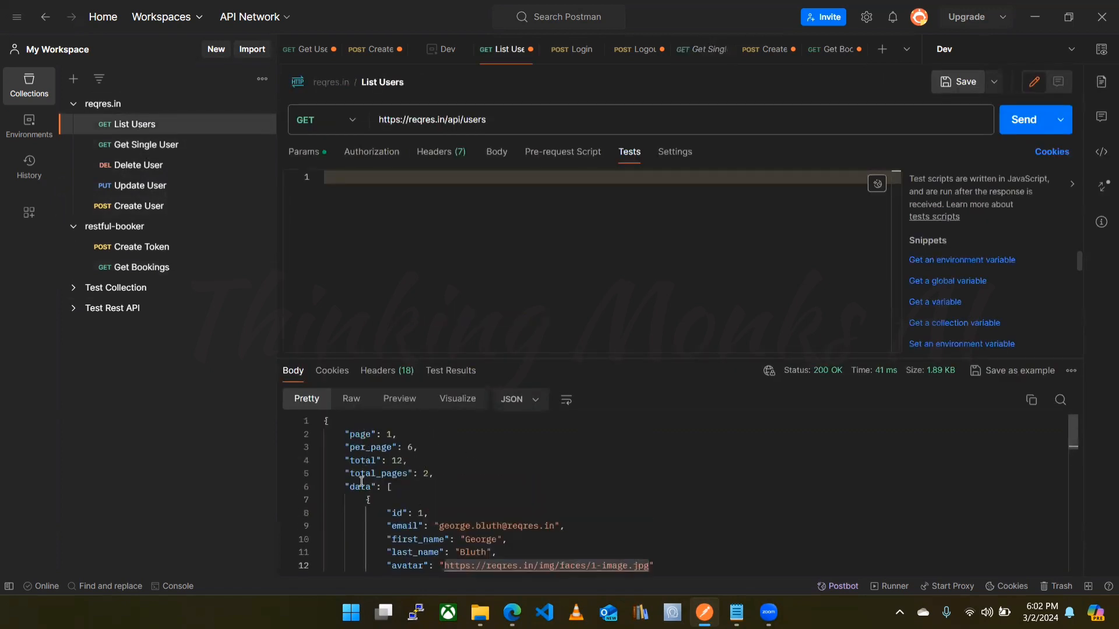
{"action": "left_click", "coordinate": [146, 272]}
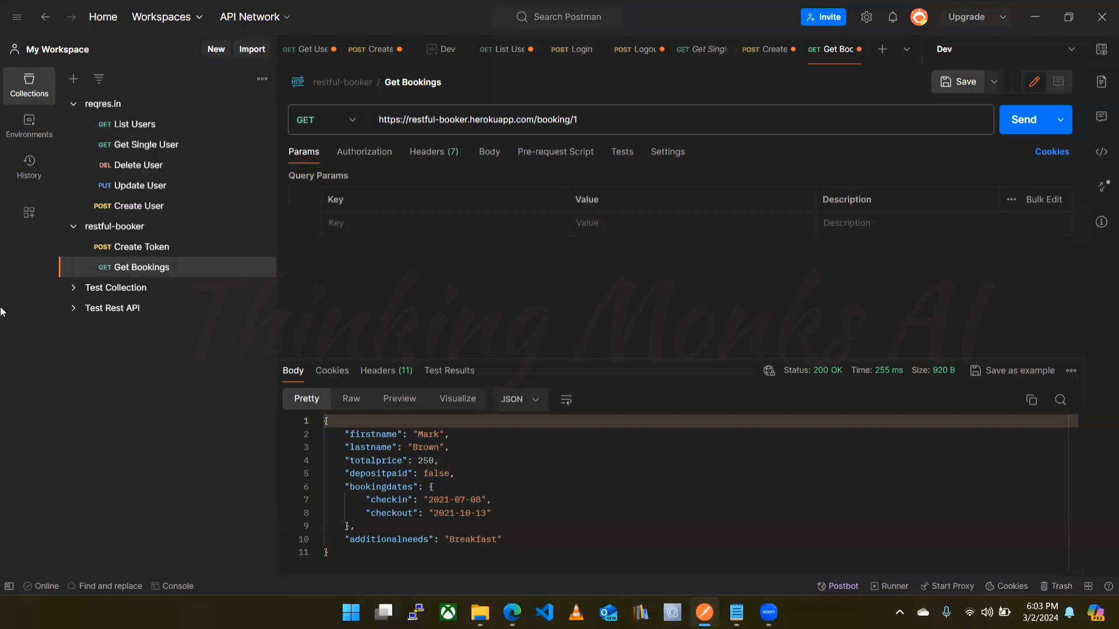
{"action": "left_click", "coordinate": [469, 284]}
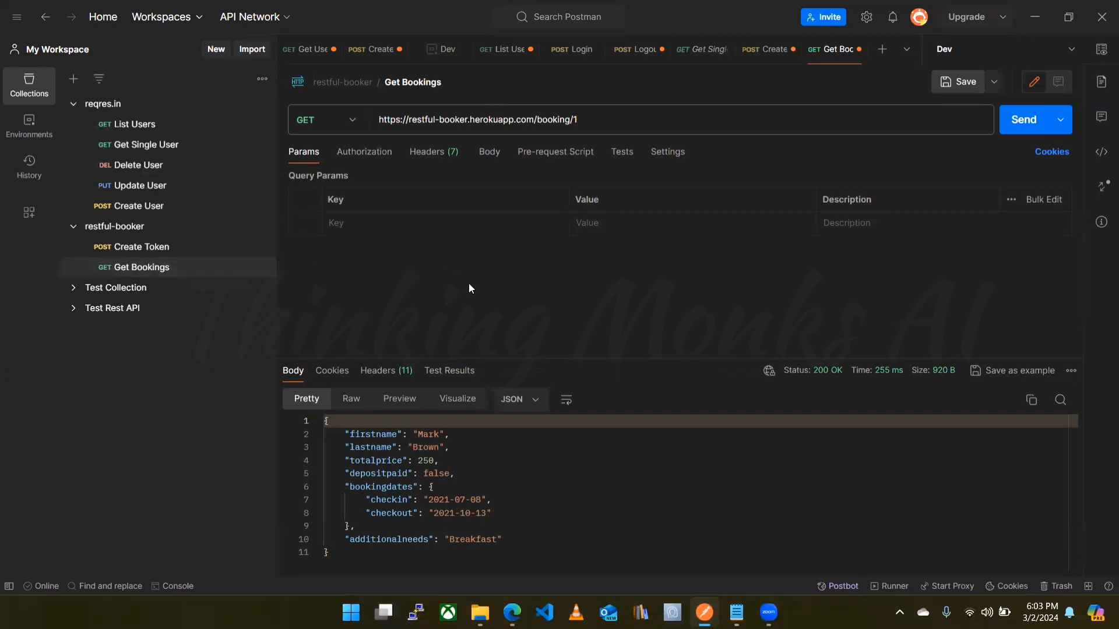